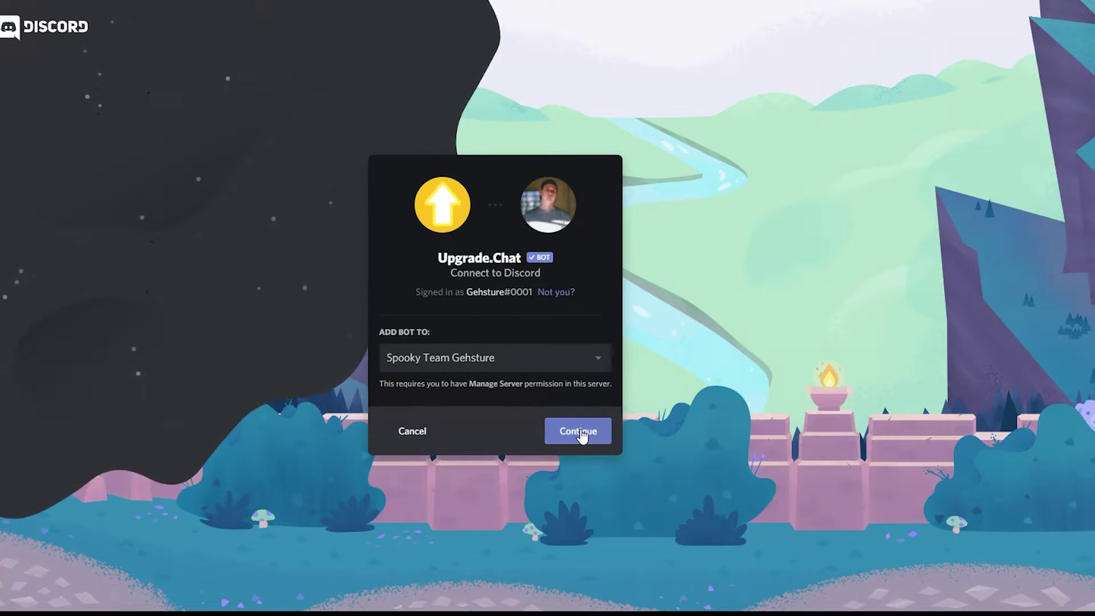
# - Authorise the Upgrade.Chat bot to join the server
pyautogui.click(574, 486)
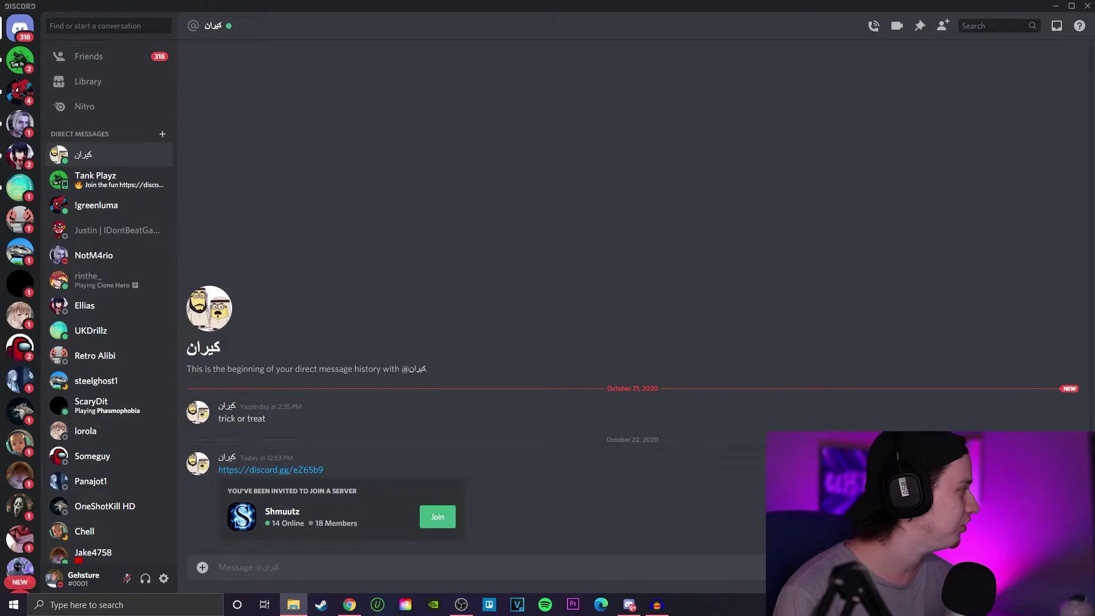
# - Upload nut claps.jpg, the purple clacker-ball image, into the trick-or-treat DM
pyautogui.moveTo(1094, 342); pyautogui.dragTo(495, 395)
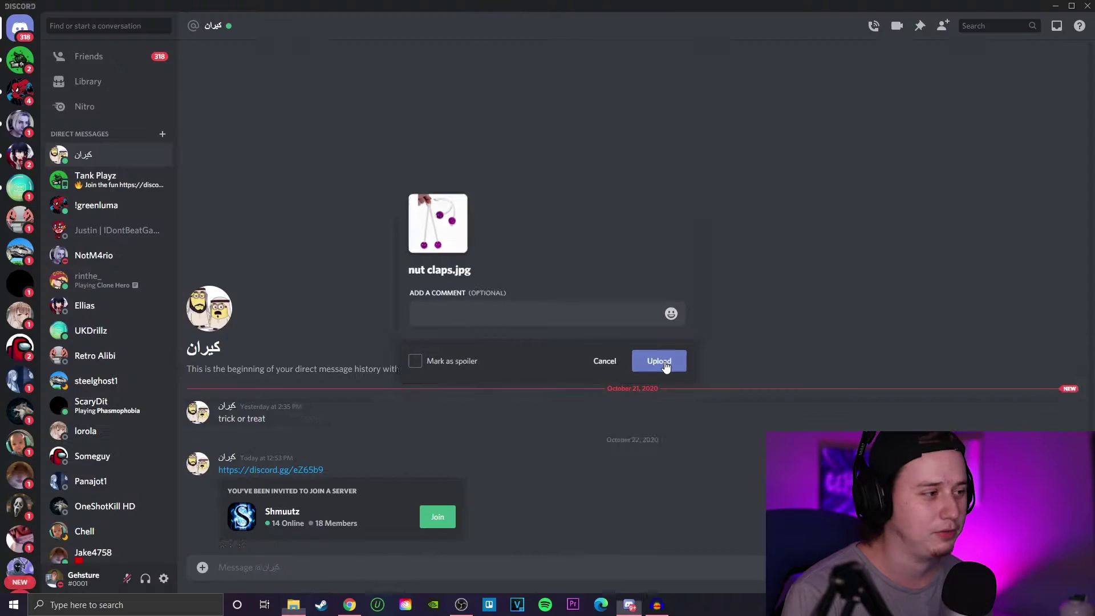
pyautogui.click(658, 361)
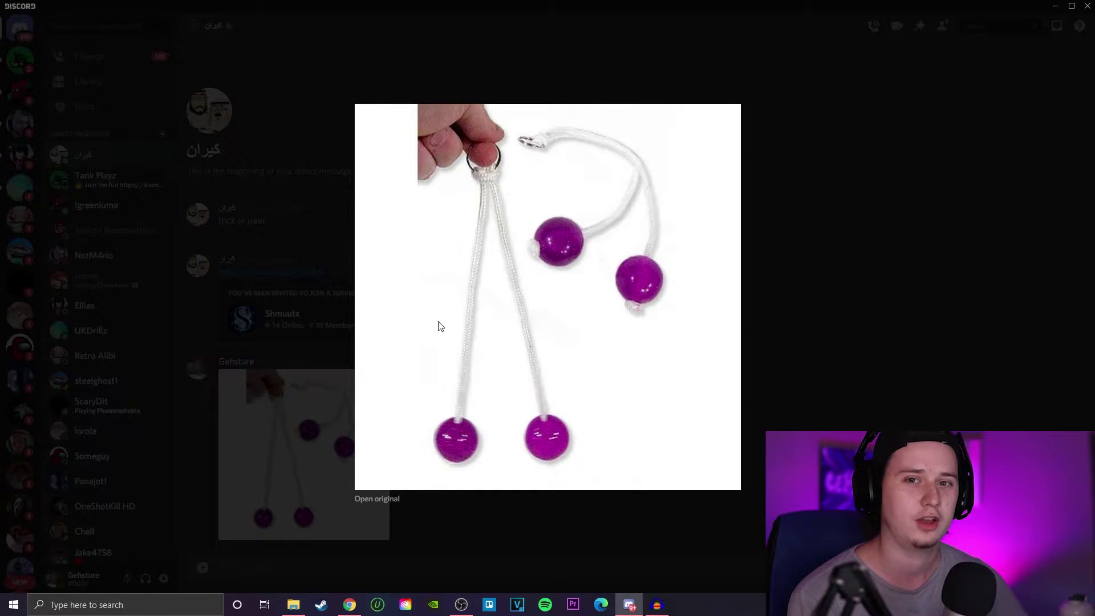
# - In the Tank Playz DM, send the drafted greeting and a discord.gift Nitro link
pyautogui.click(295, 237)
pyautogui.click(95, 179)
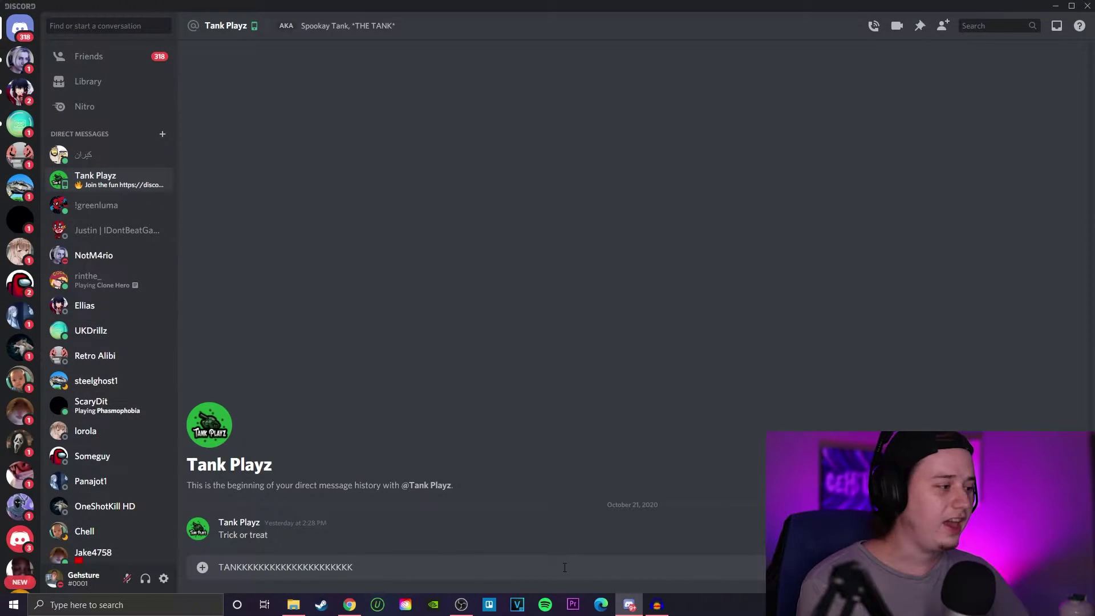
pyautogui.press('Return')
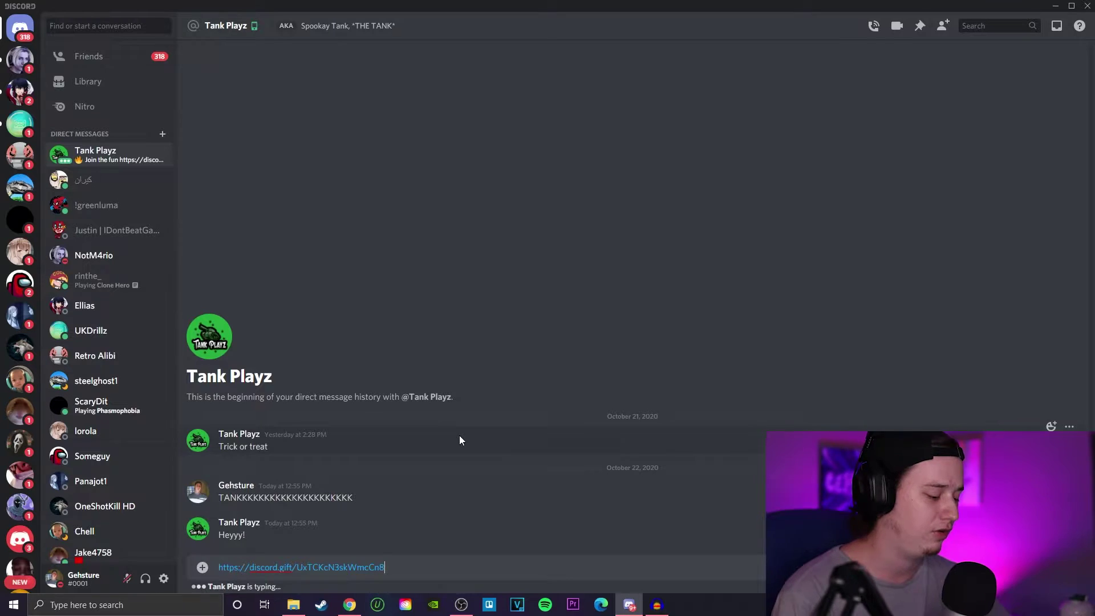
pyautogui.press('Return')
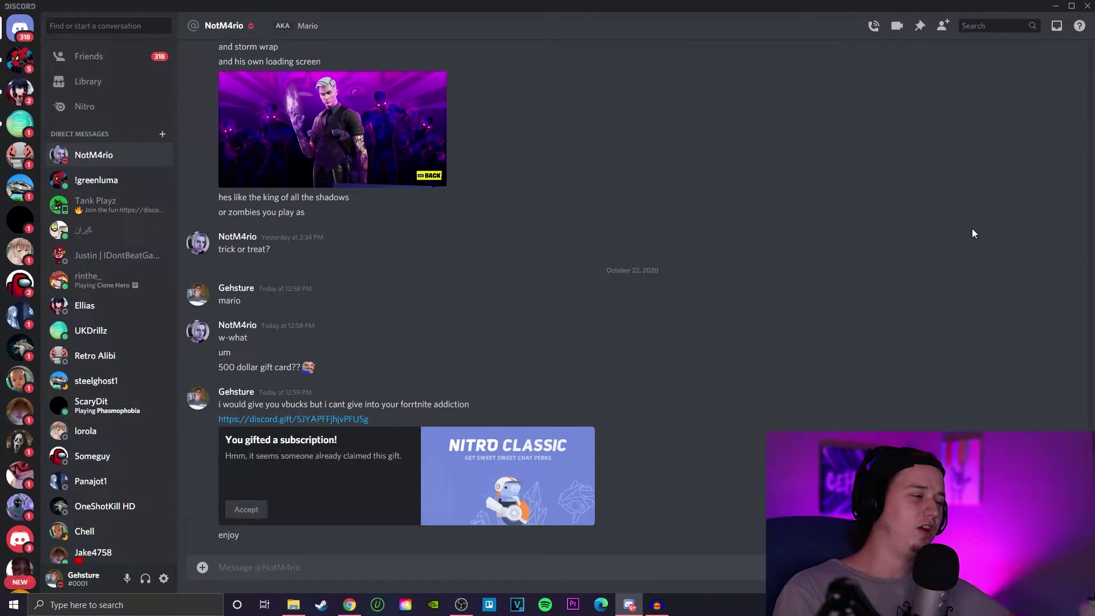
pyautogui.moveTo(342, 406)
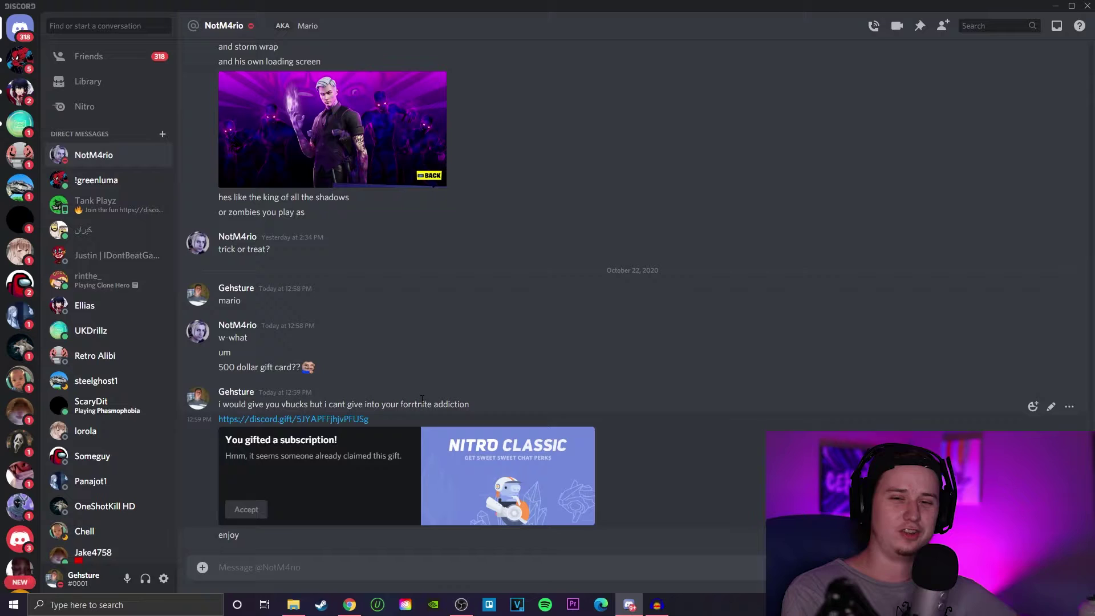
pyautogui.click(100, 181)
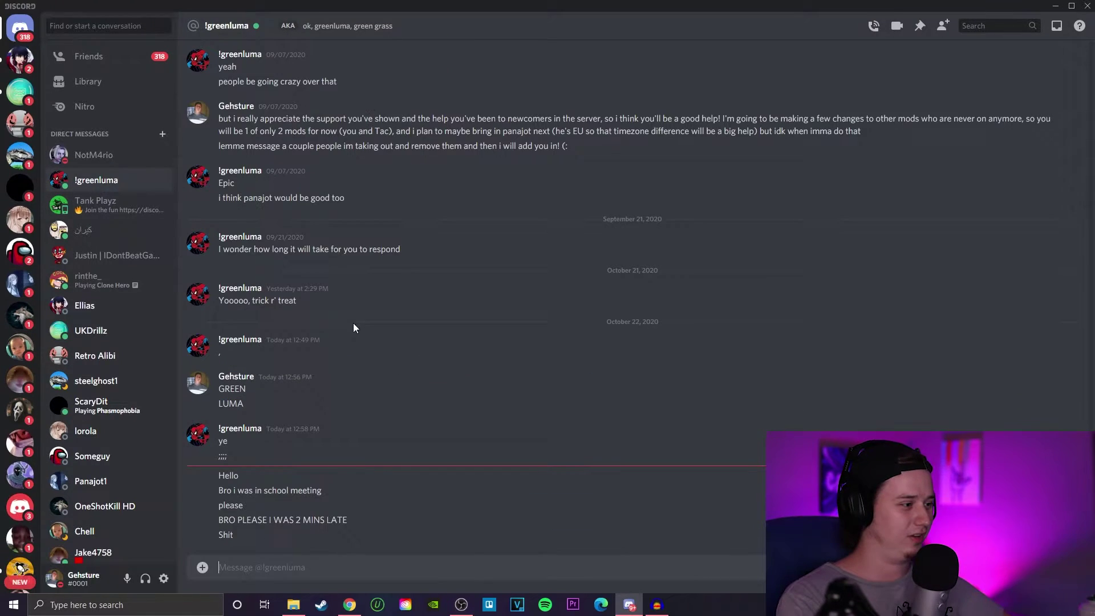
pyautogui.click(109, 159)
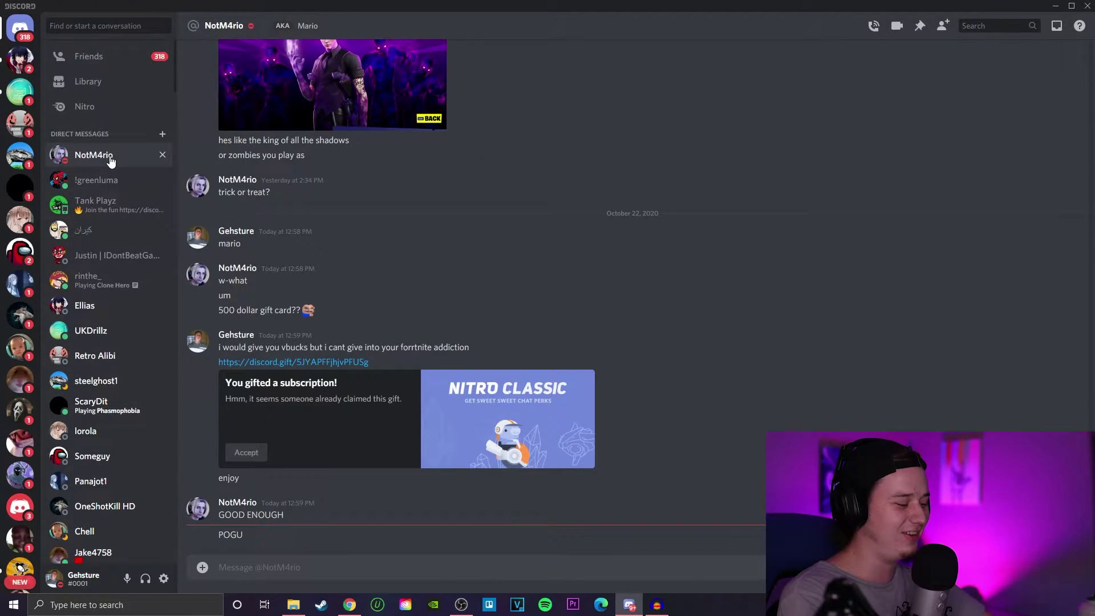
pyautogui.click(96, 180)
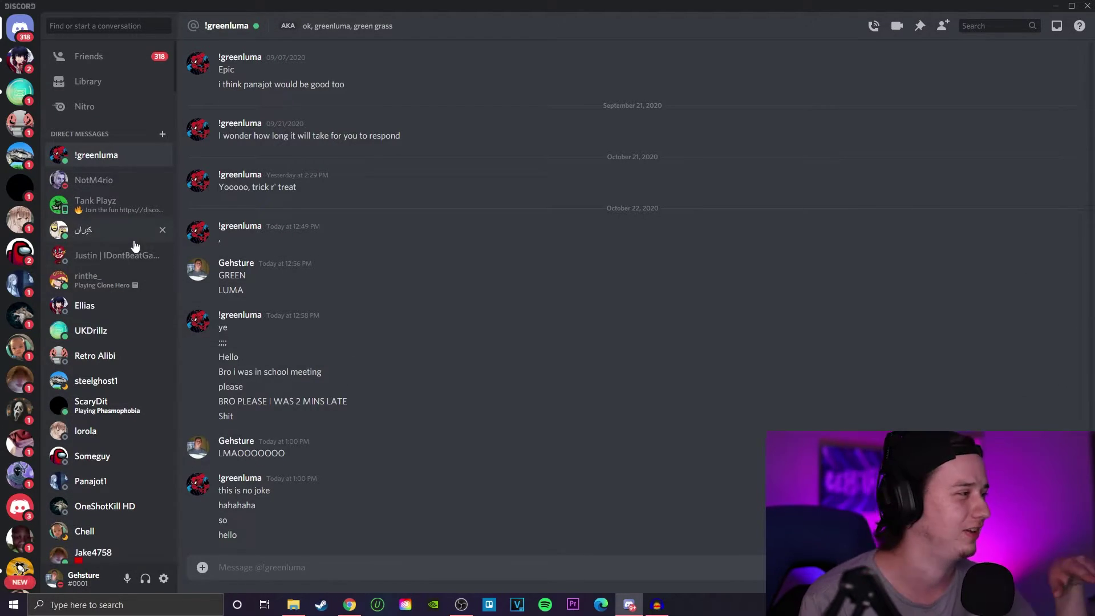
pyautogui.click(123, 283)
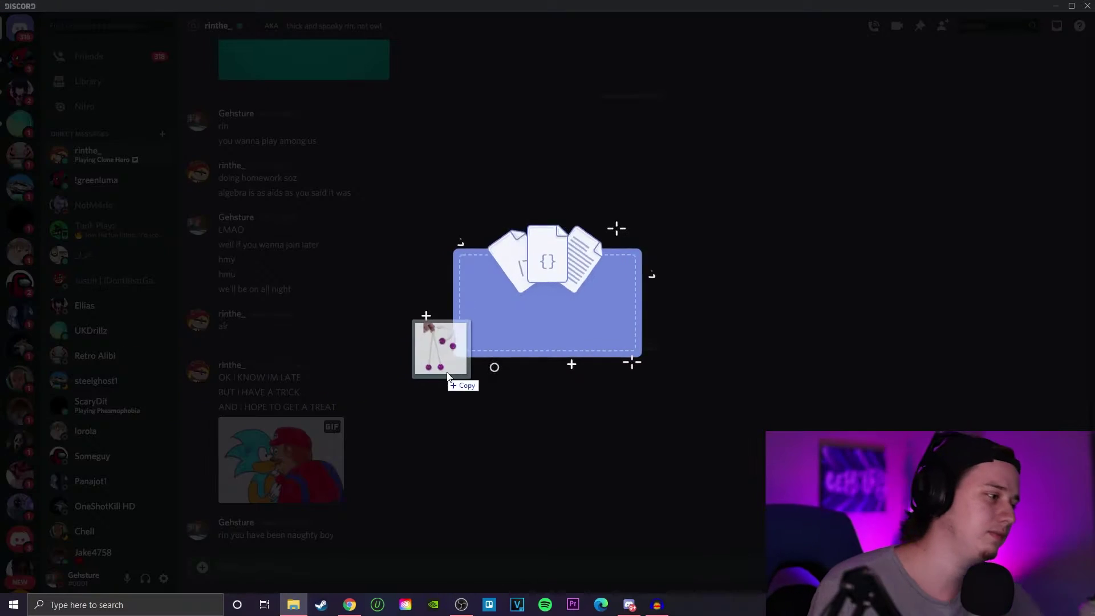
pyautogui.moveTo(440, 367); pyautogui.dragTo(685, 391)
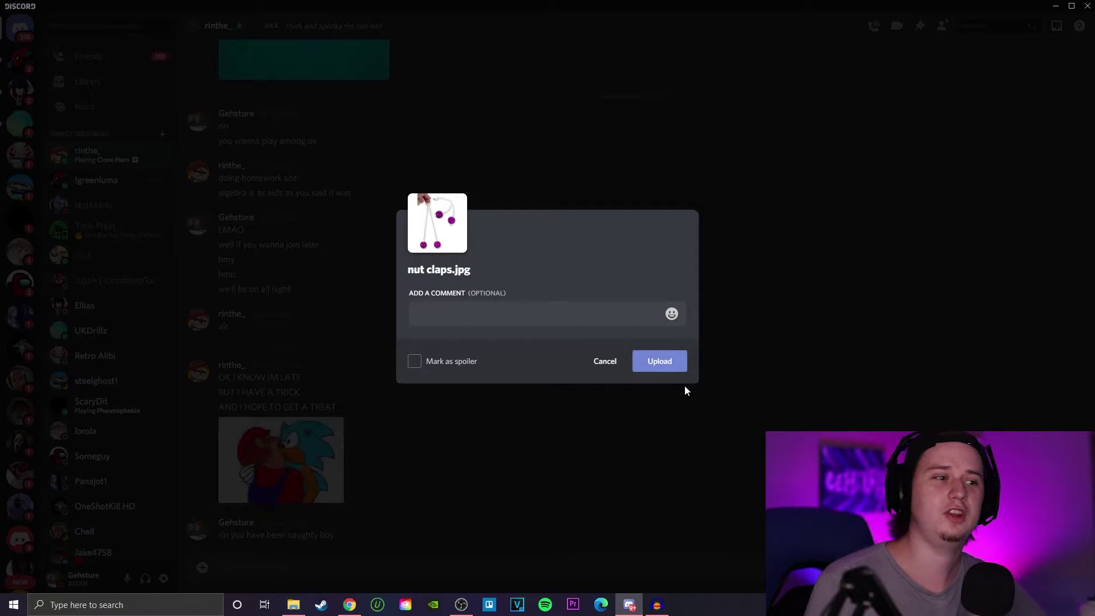
pyautogui.click(659, 361)
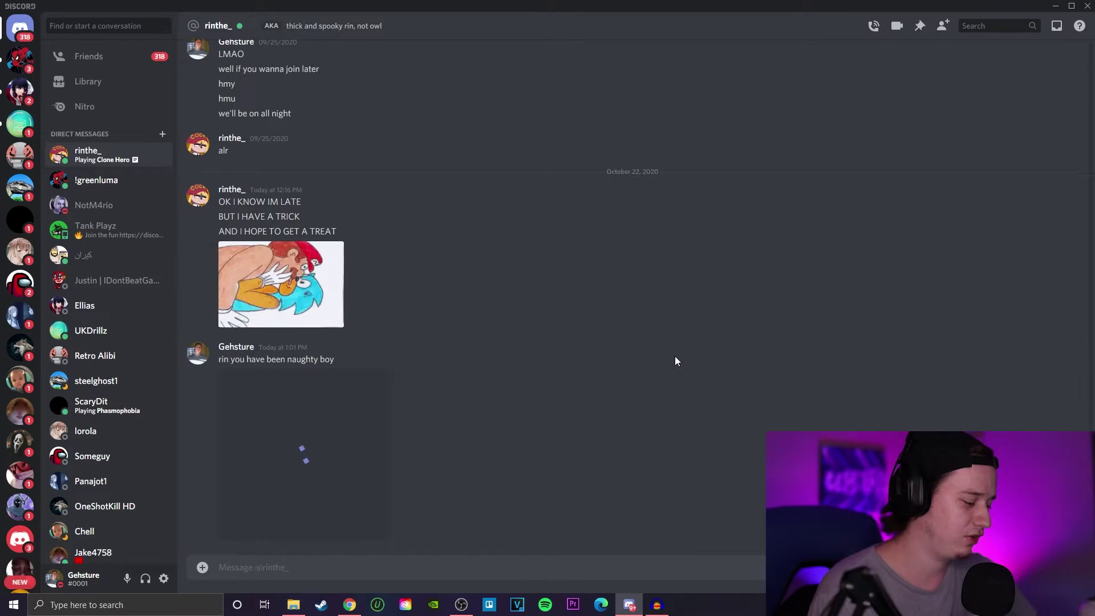
pyautogui.write('happy halloween')
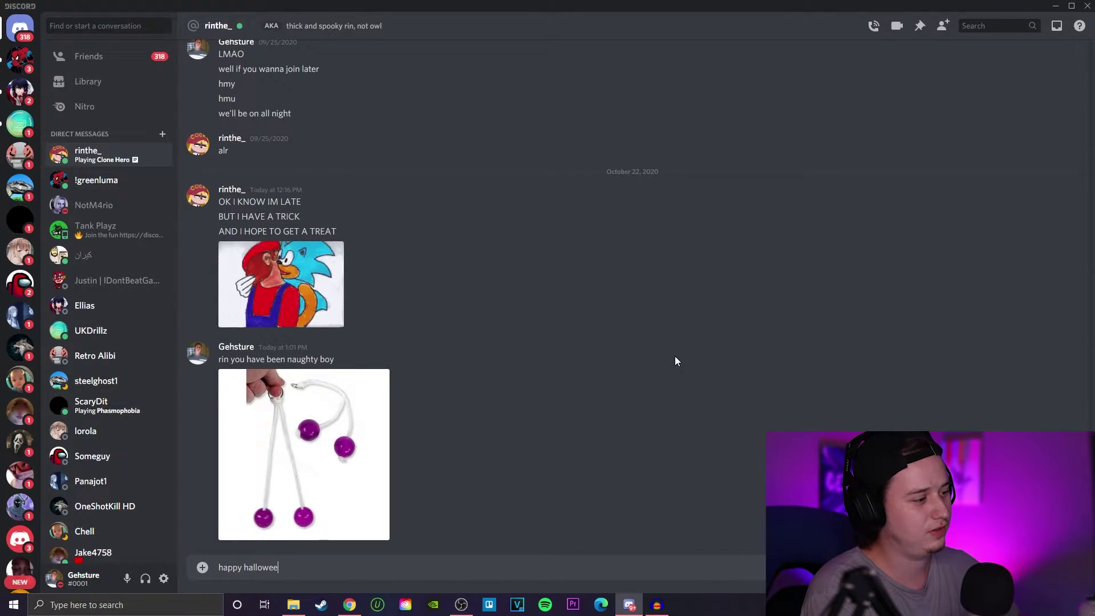
pyautogui.press('Return')
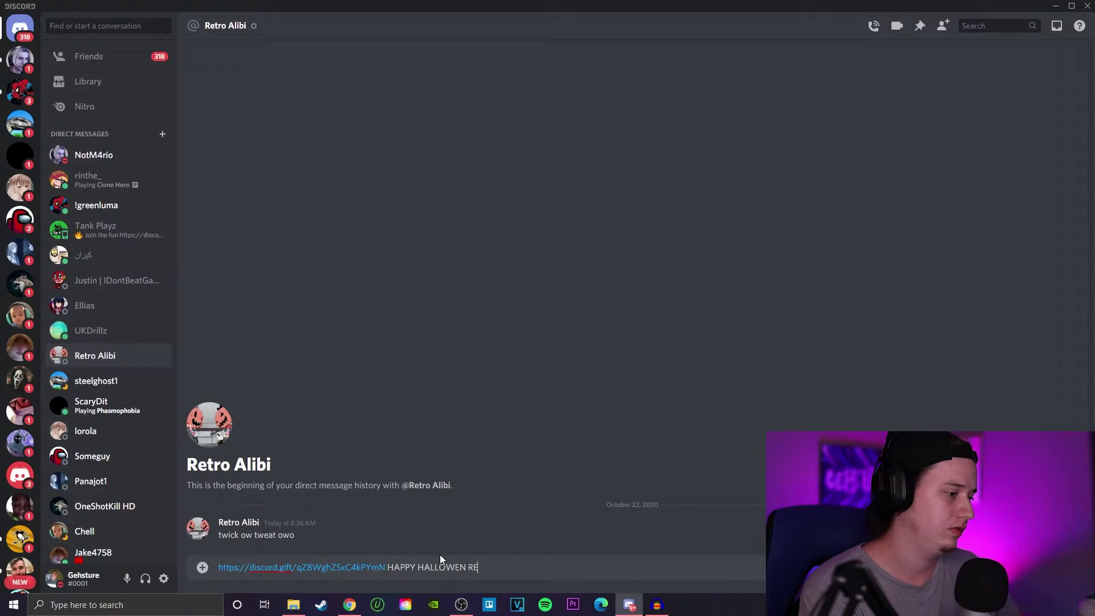
pyautogui.write('ETRO')
# - Send the Nitro Classic gift link with a Happy Halloween greeting and check the contact's profile
pyautogui.press('Return')
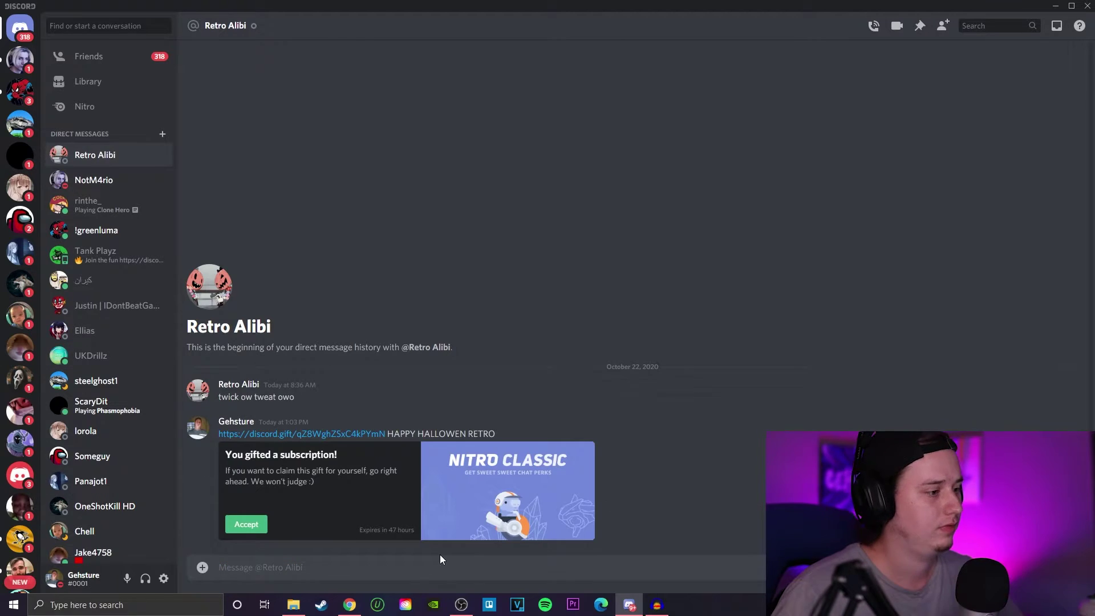
pyautogui.click(239, 384)
pyautogui.click(371, 323)
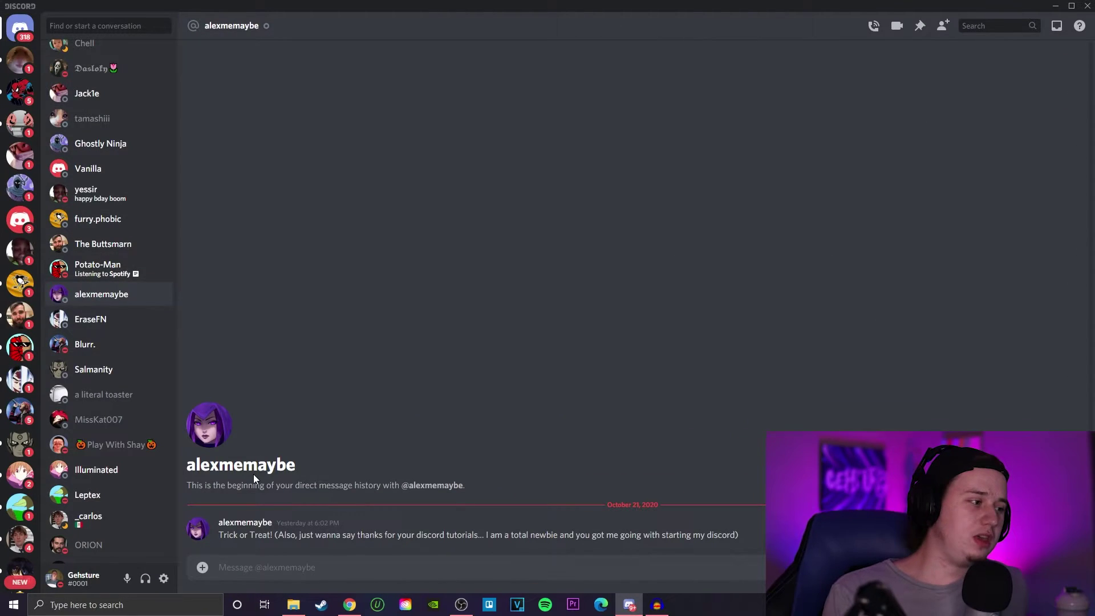
# - Go to the Nitro Subscriptions page in User Settings
pyautogui.moveTo(277, 535); pyautogui.dragTo(388, 531)
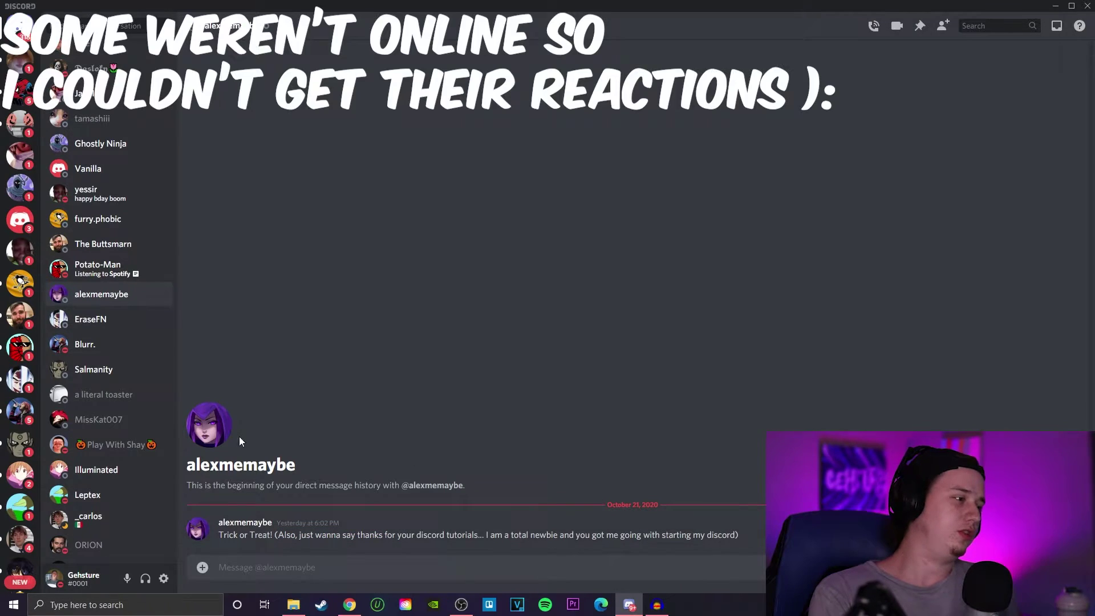
pyautogui.click(164, 579)
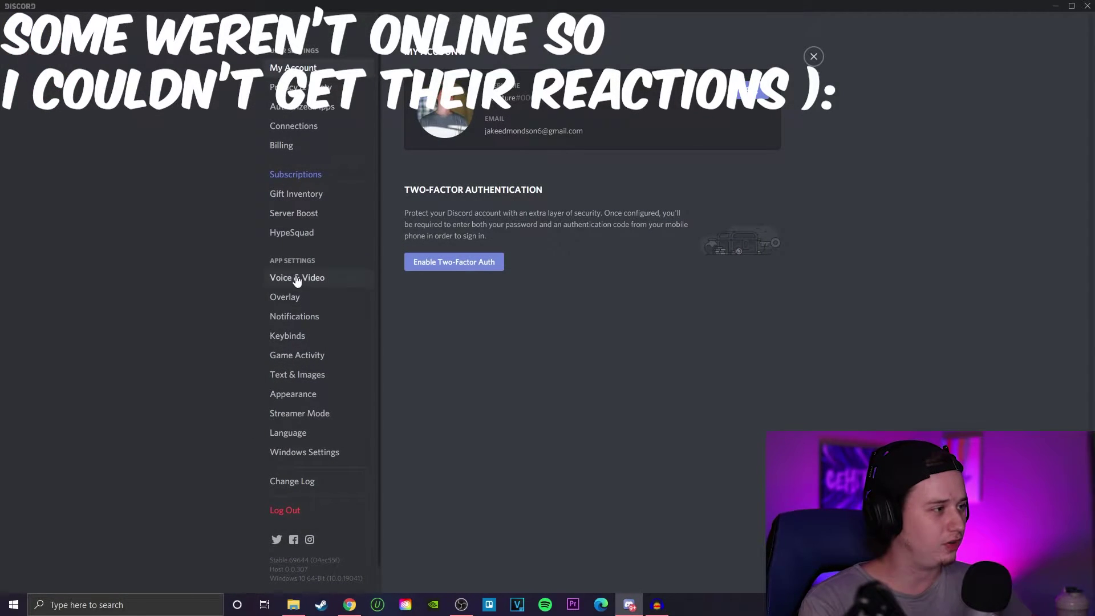
pyautogui.click(295, 174)
pyautogui.scroll(-5, 566, 363)
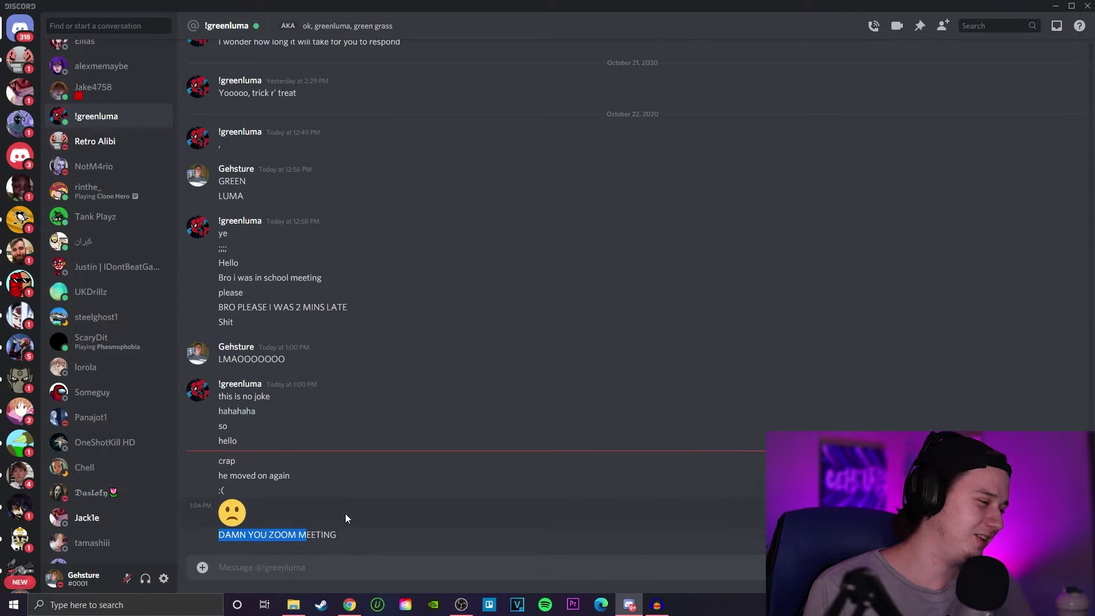
# - Buy a one-month Nitro gift for $9.99 in User Settings, accepting the Terms
pyautogui.click(163, 579)
pyautogui.click(328, 276)
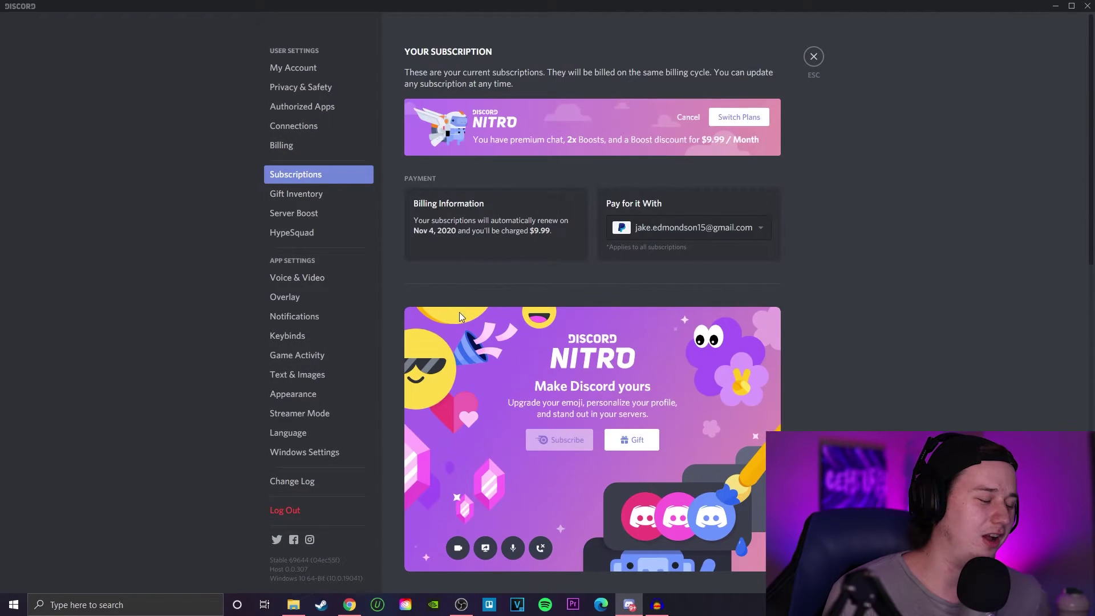
pyautogui.scroll(-5, 688, 370)
pyautogui.scroll(-2, 695, 375)
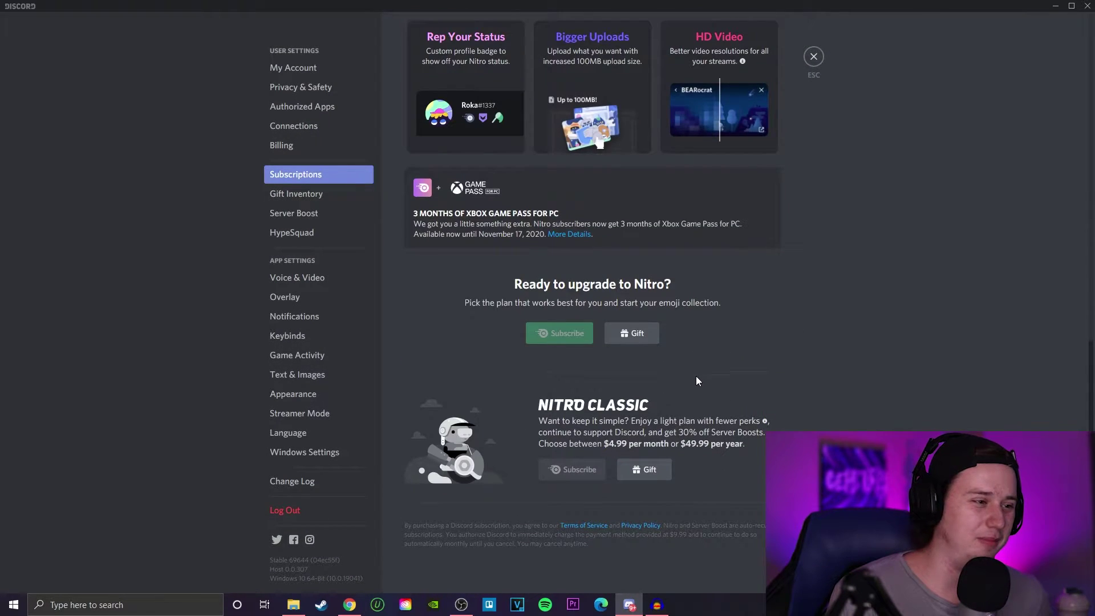
pyautogui.click(632, 335)
pyautogui.click(454, 283)
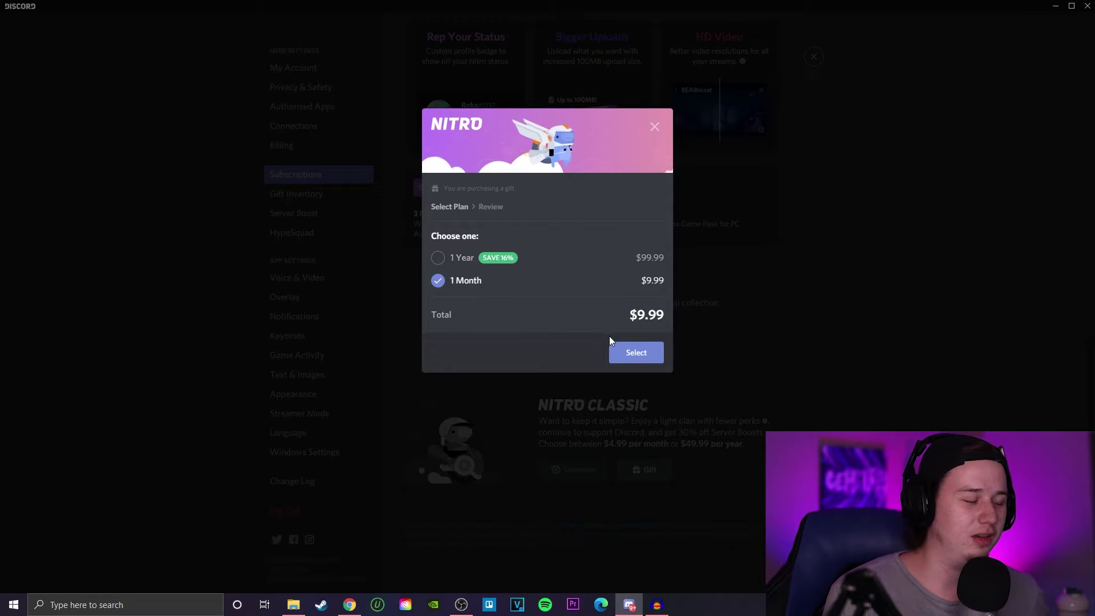
pyautogui.click(633, 359)
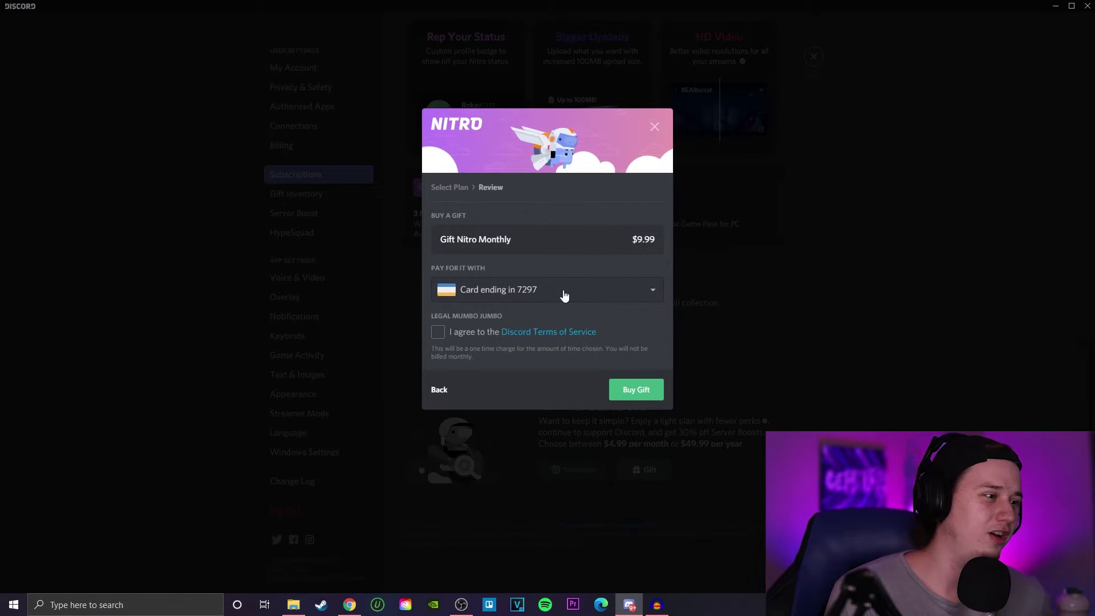
pyautogui.click(438, 332)
pyautogui.click(644, 391)
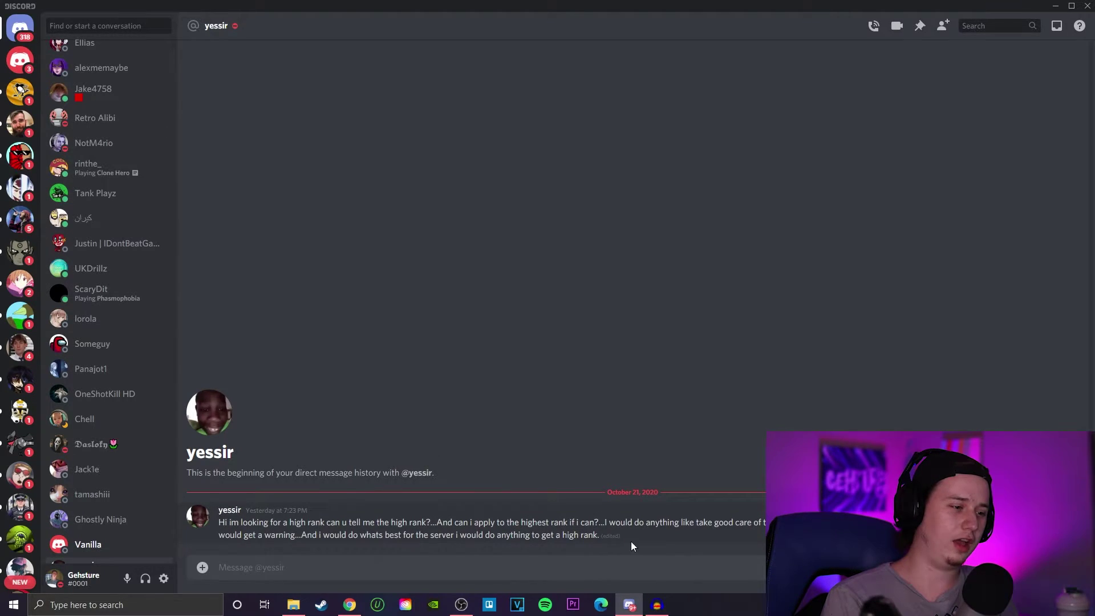
# - Buy a one-year Nitro Classic gift from User Settings > Subscriptions
pyautogui.moveTo(630, 542); pyautogui.dragTo(291, 511)
pyautogui.click(281, 520)
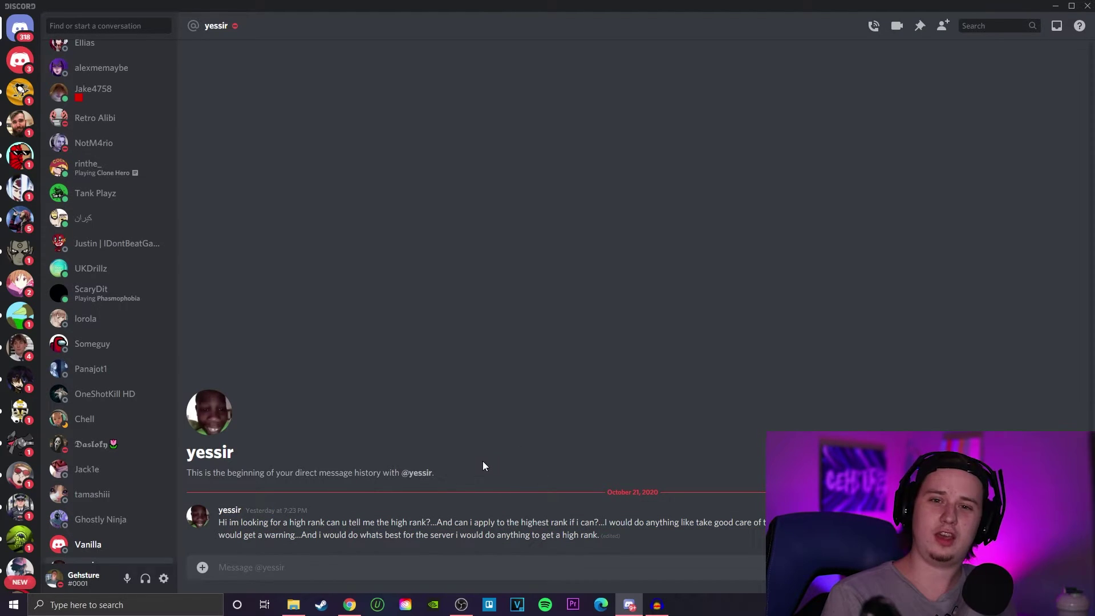
pyautogui.click(165, 579)
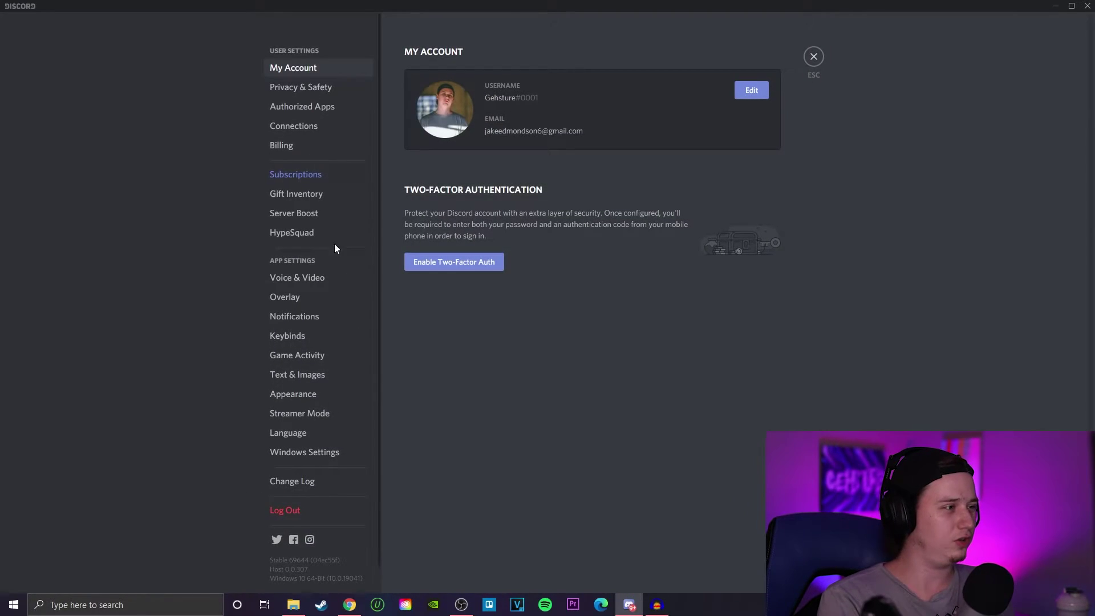
pyautogui.click(290, 194)
pyautogui.click(295, 175)
pyautogui.scroll(-3, 625, 319)
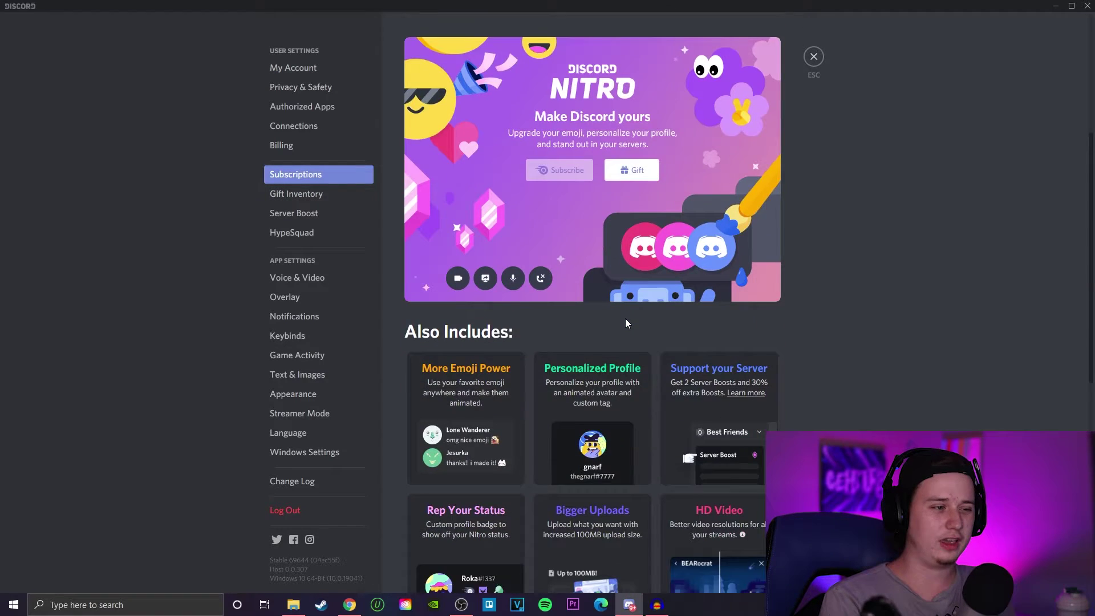
pyautogui.scroll(-4, 662, 358)
pyautogui.scroll(-2, 671, 396)
pyautogui.click(644, 470)
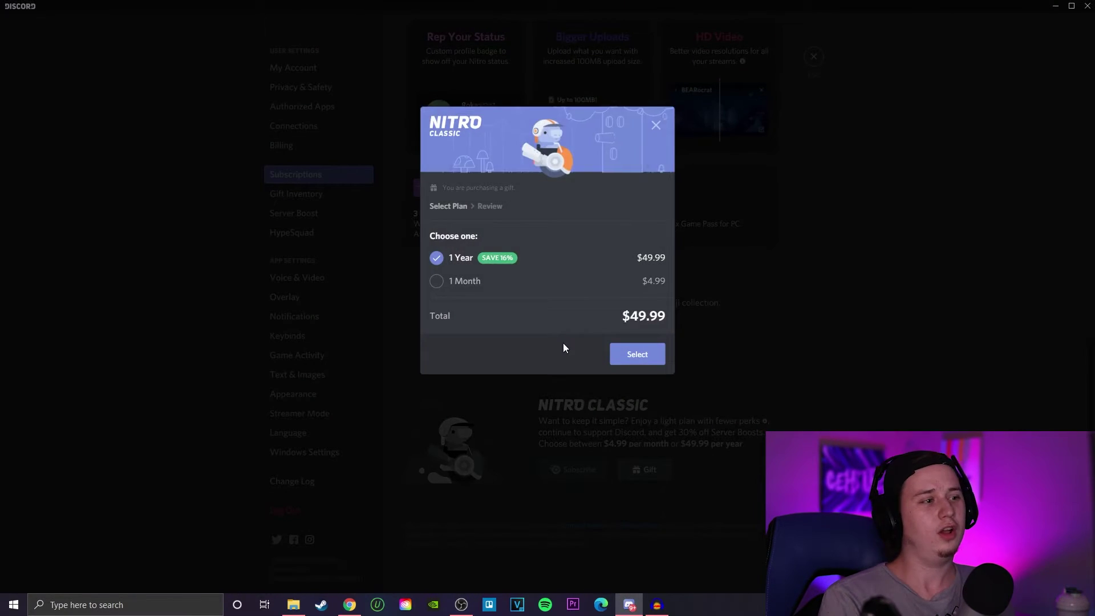
pyautogui.click(638, 349)
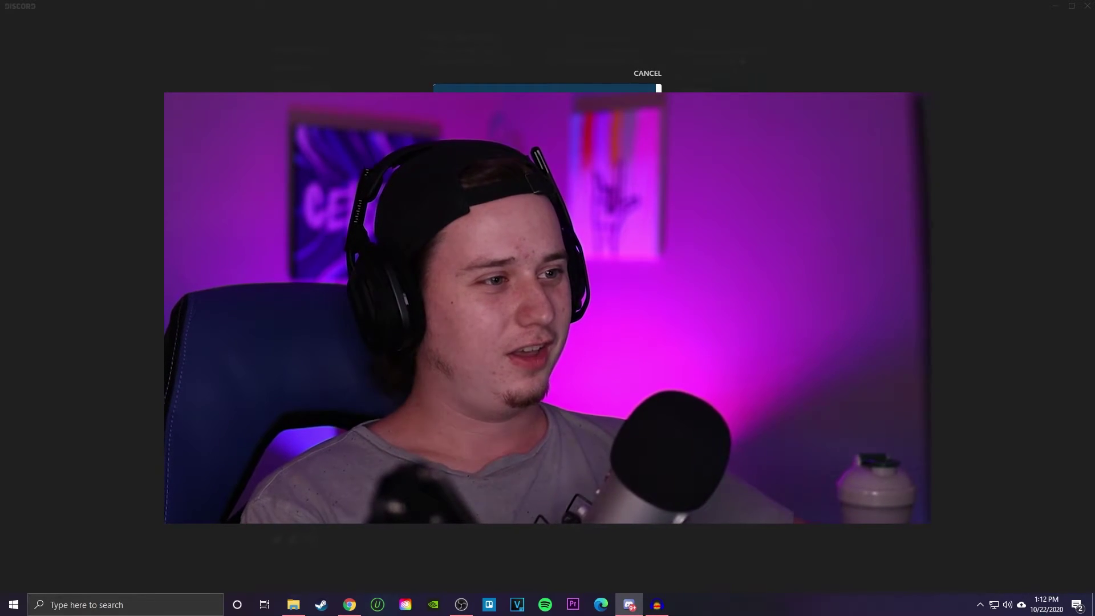
# - Close settings and send the birthday message in the yessir DM
pyautogui.click(643, 76)
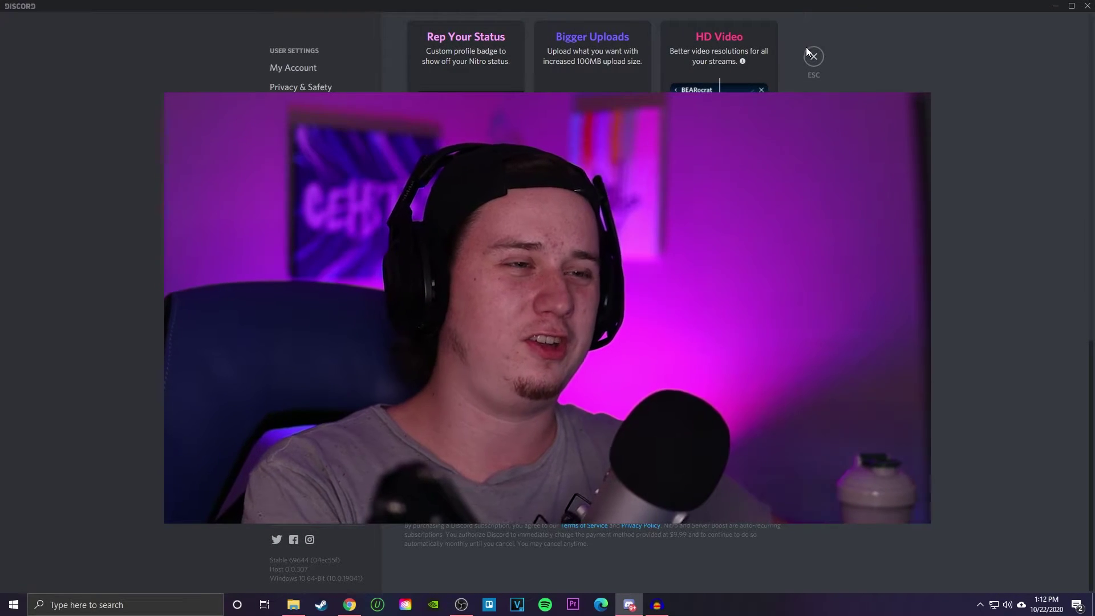
pyautogui.click(812, 53)
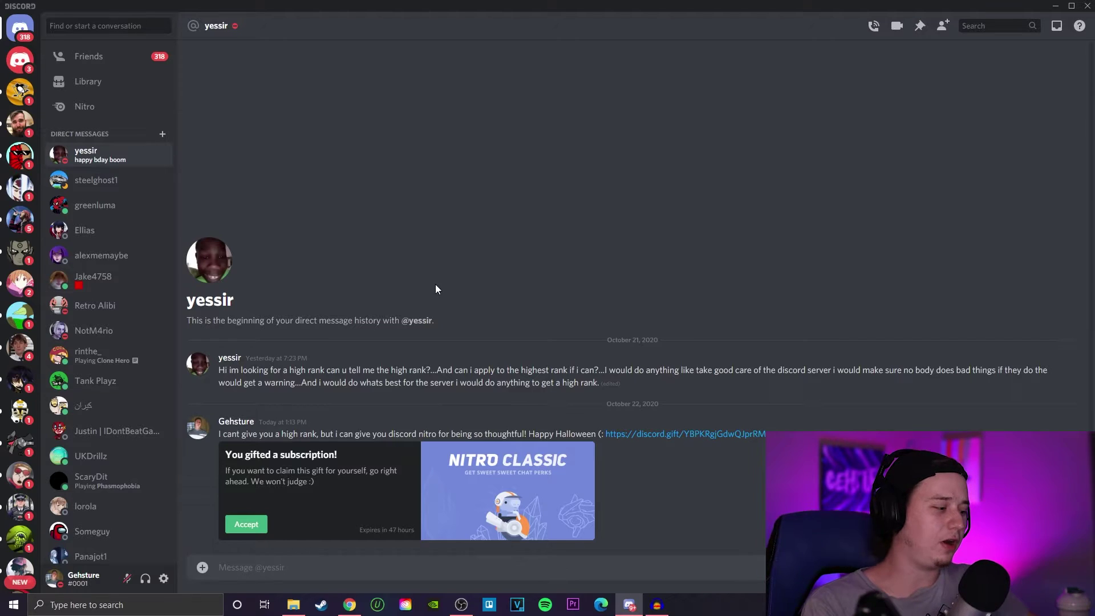
pyautogui.write('SO HAPPY BIRTHDAY BRO!!!!!!!!!!')
pyautogui.press('Return')
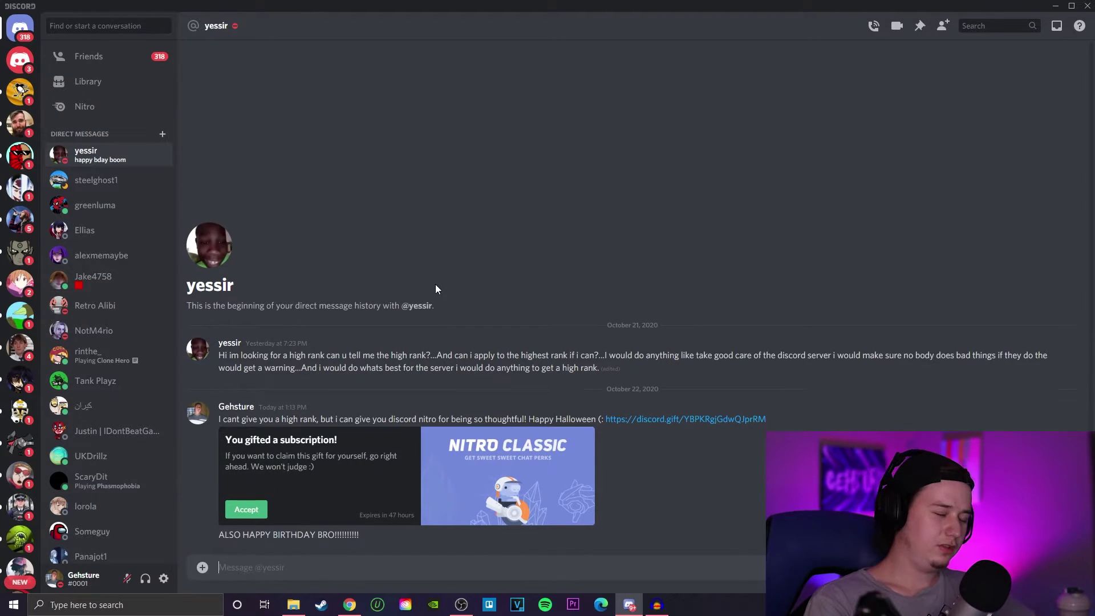
pyautogui.click(19, 155)
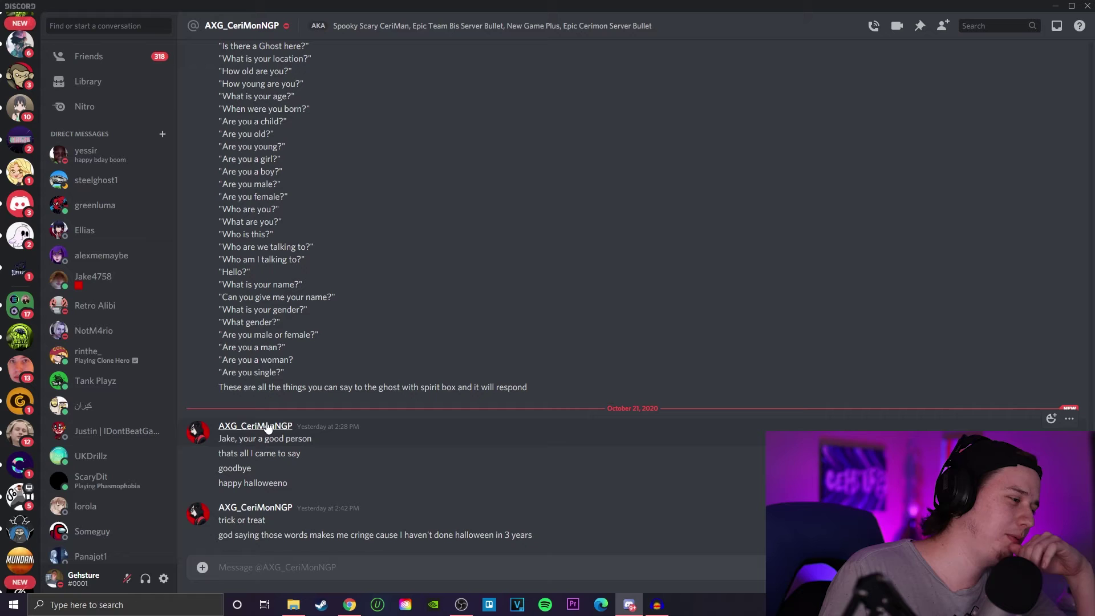
pyautogui.moveTo(240, 453); pyautogui.dragTo(253, 454)
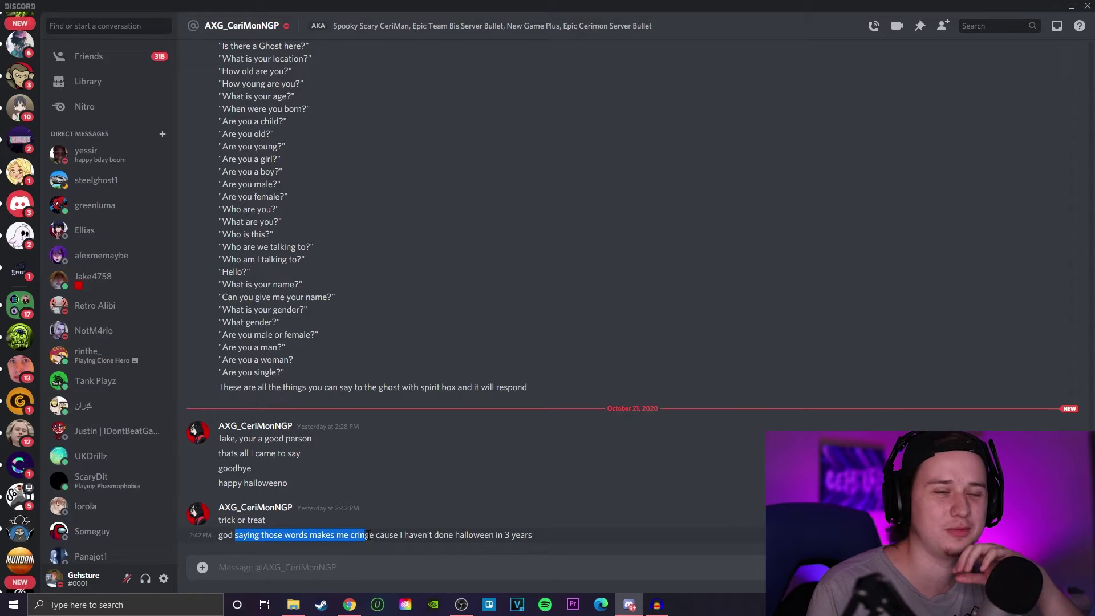
pyautogui.moveTo(366, 535); pyautogui.dragTo(473, 535)
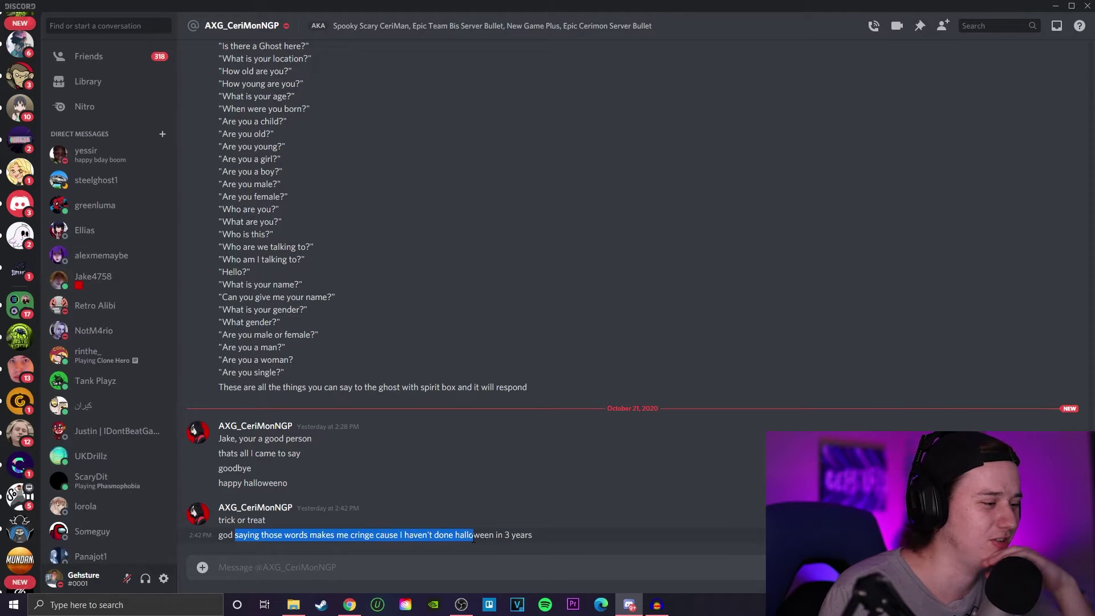
pyautogui.click(382, 546)
pyautogui.click(449, 554)
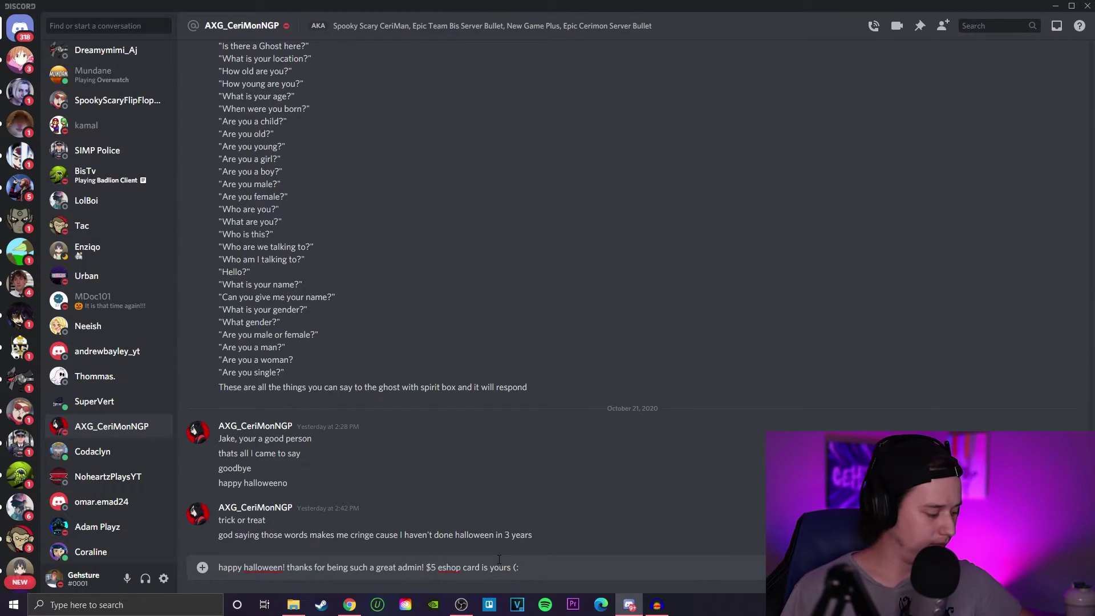
pyautogui.press('Return')
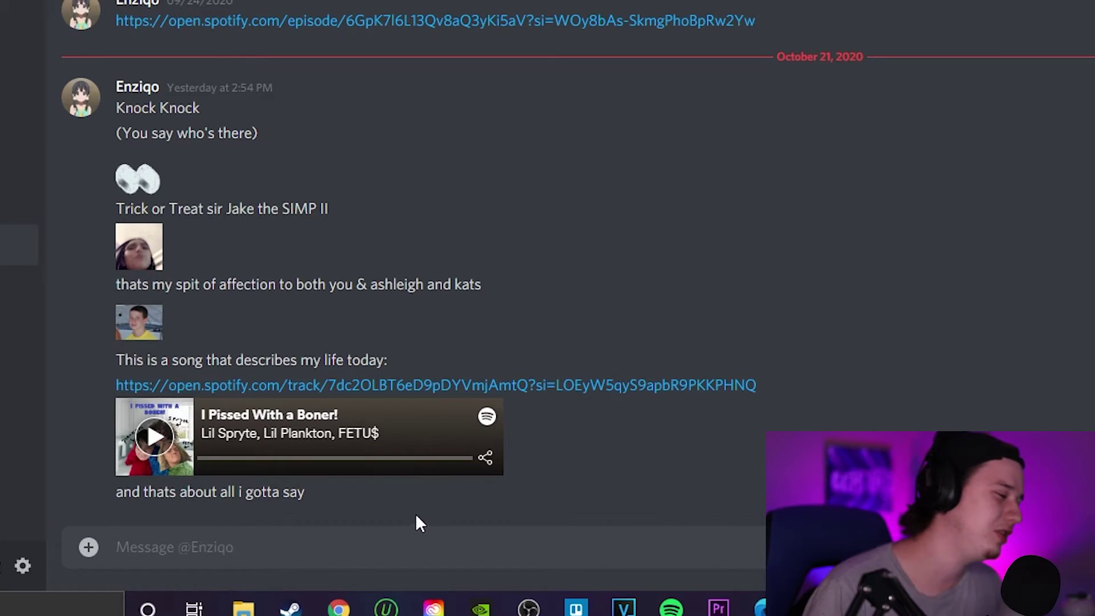
pyautogui.click(408, 533)
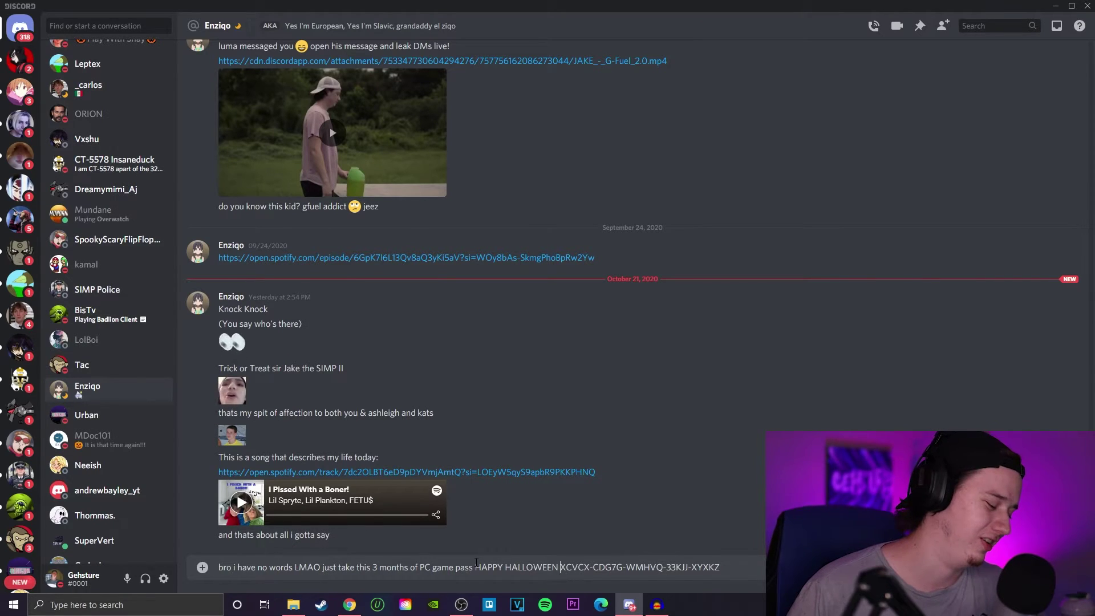
pyautogui.press('Return')
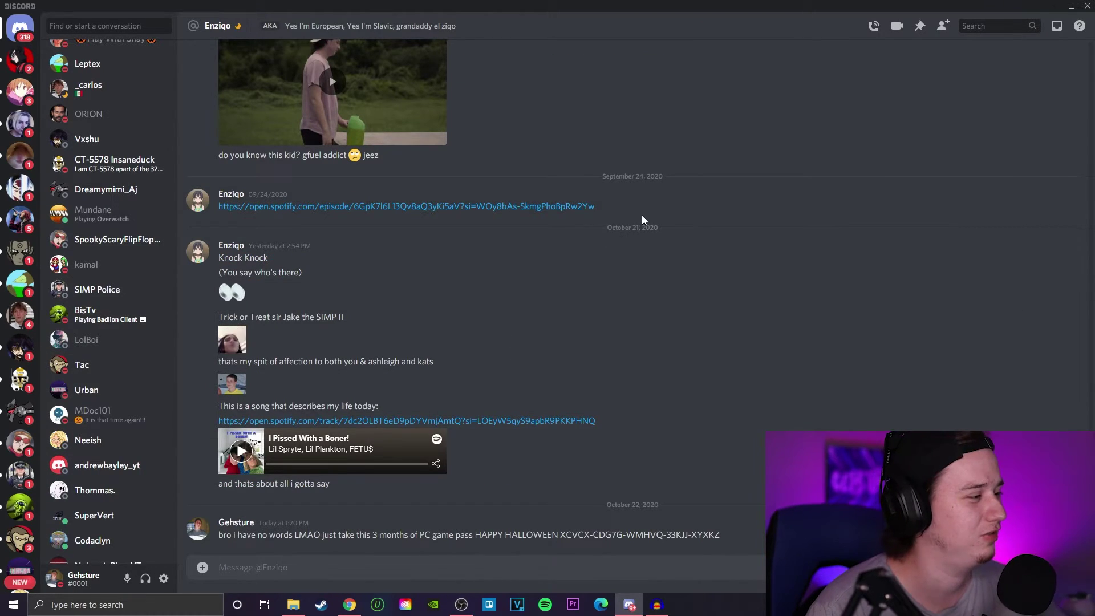
pyautogui.scroll(5, 74, 161)
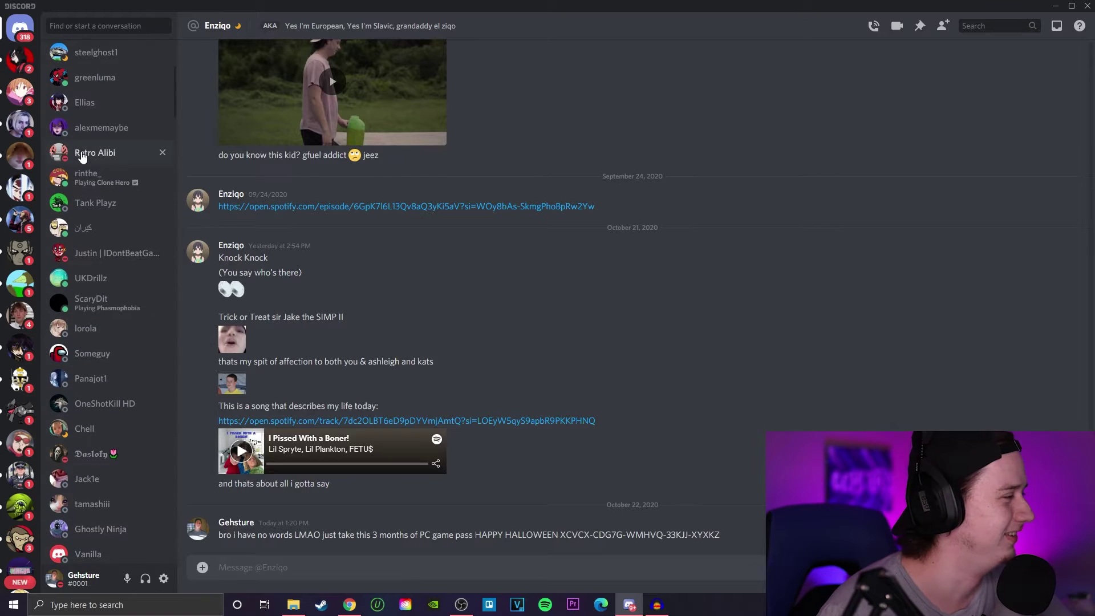
pyautogui.scroll(5, 80, 149)
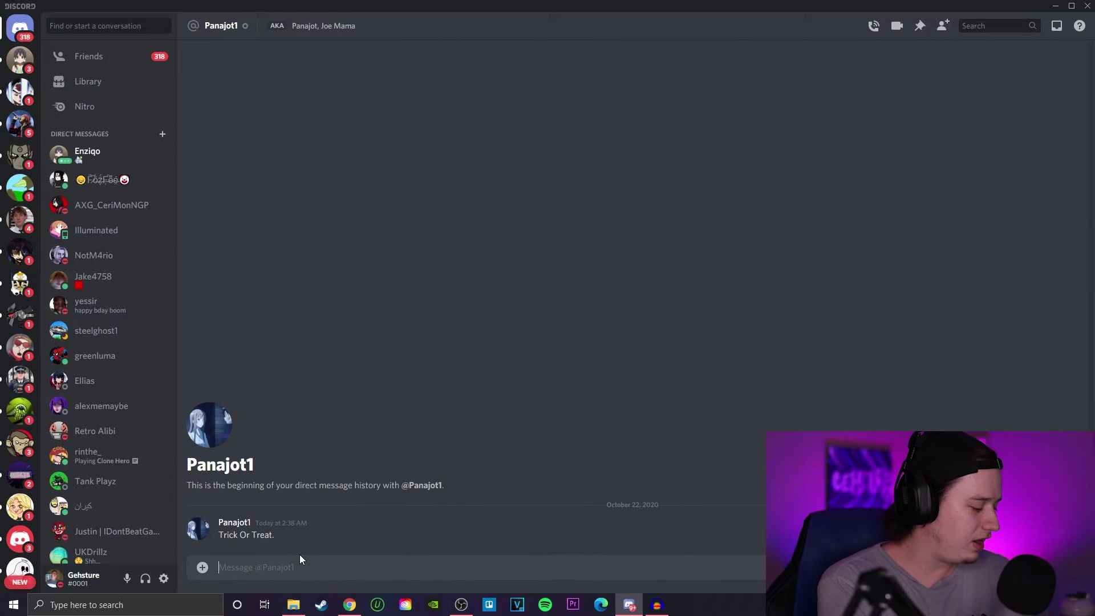
pyautogui.write('hapopy')
pyautogui.press('BackSpace')
pyautogui.press('BackSpace')
pyautogui.press('BackSpace')
pyautogui.write('py halloween british man')
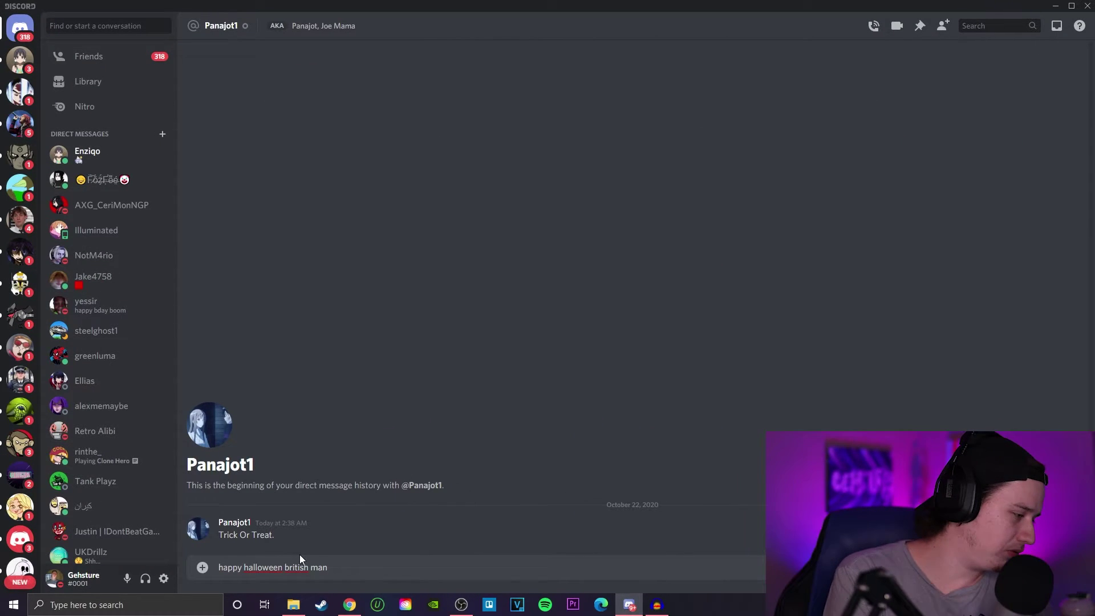
pyautogui.hotkey('ctrl', 'v')
pyautogui.press('Return')
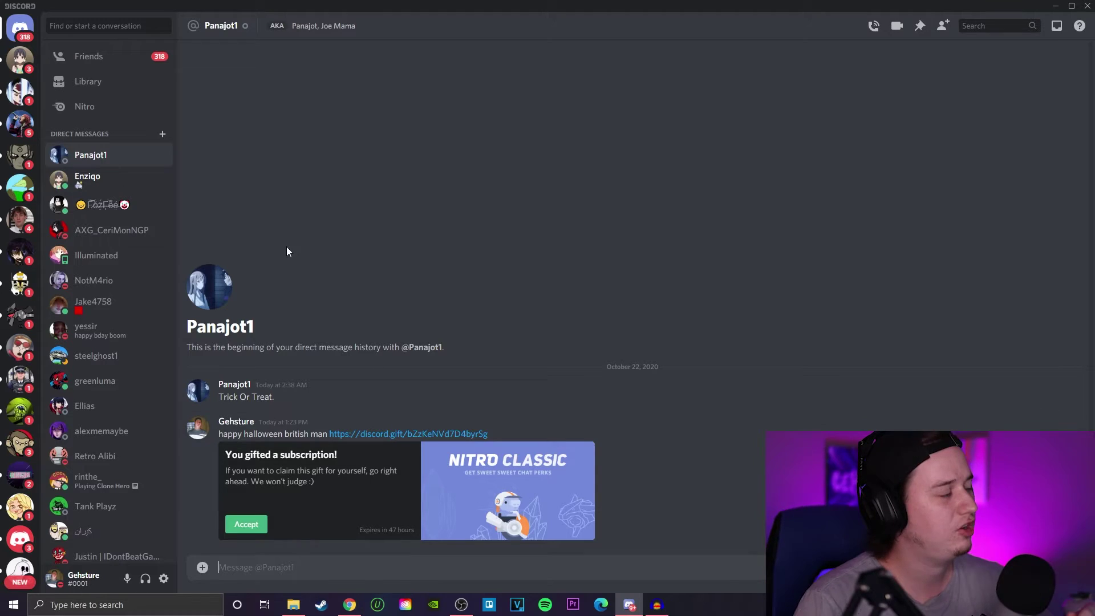
pyautogui.click(137, 180)
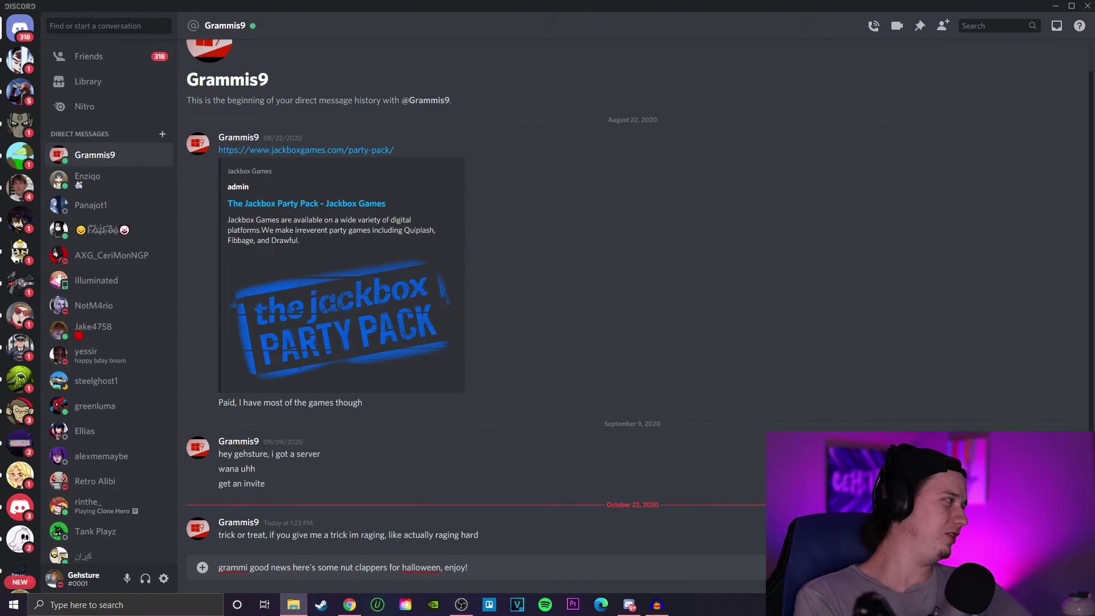
pyautogui.hotkey('ctrl', 'v')
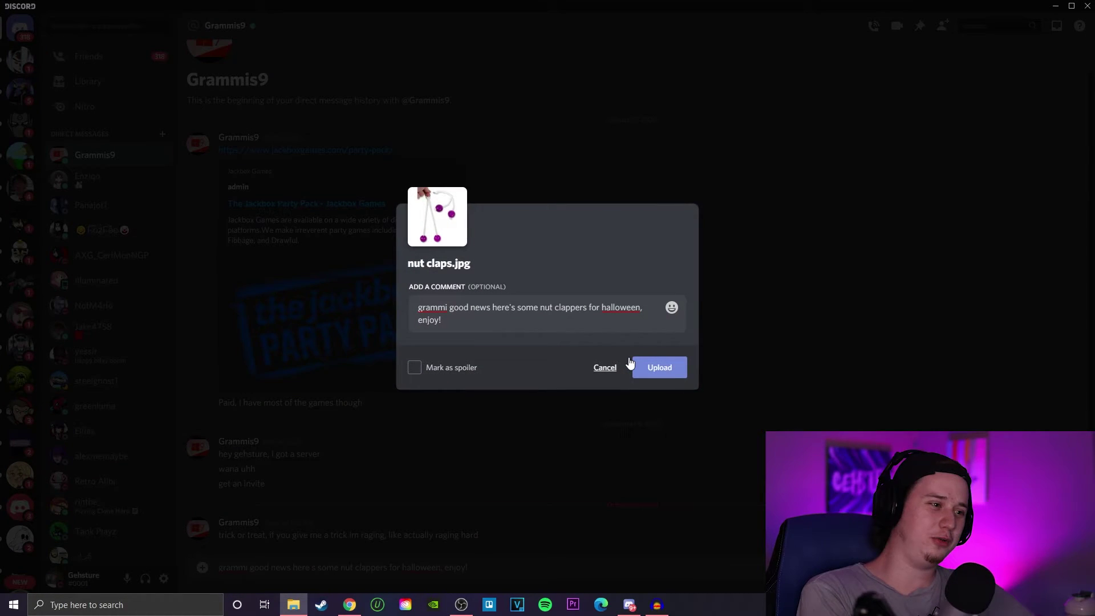
pyautogui.click(633, 365)
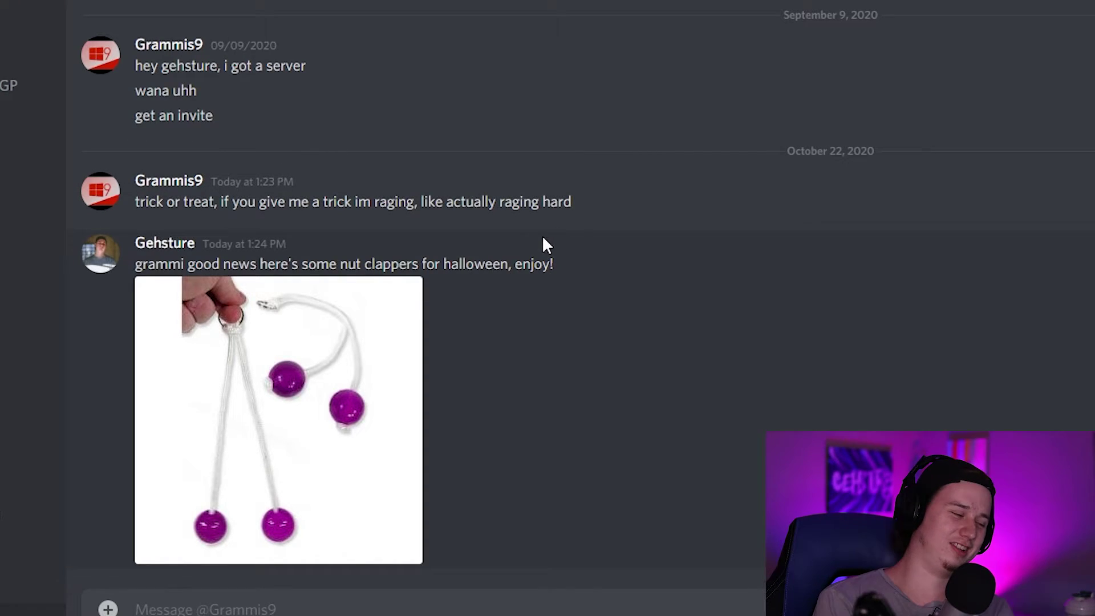
pyautogui.click(505, 202)
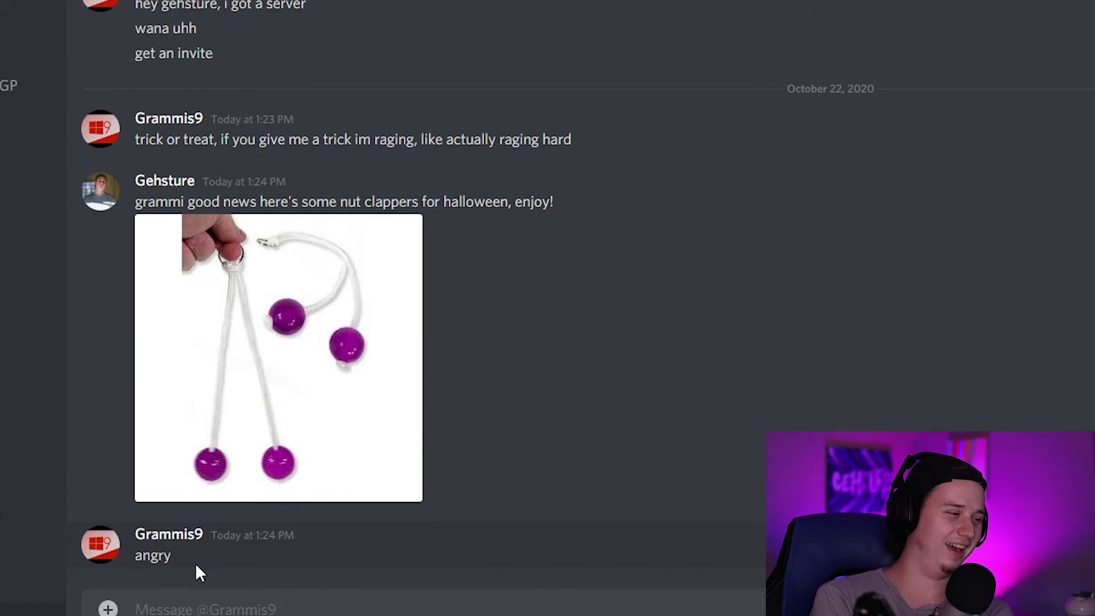
pyautogui.click(101, 238)
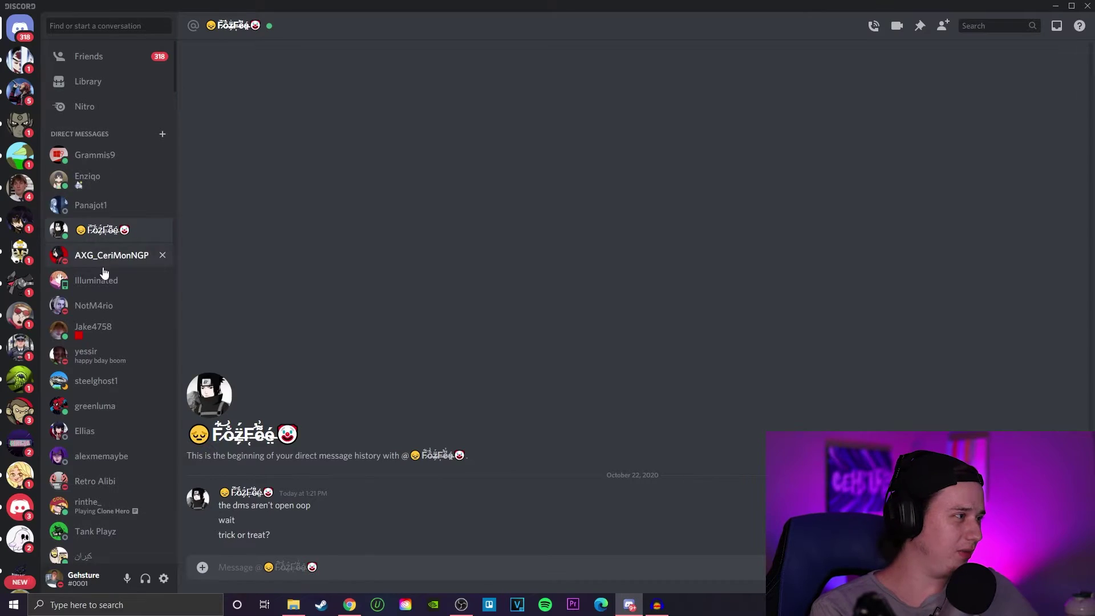
pyautogui.click(103, 263)
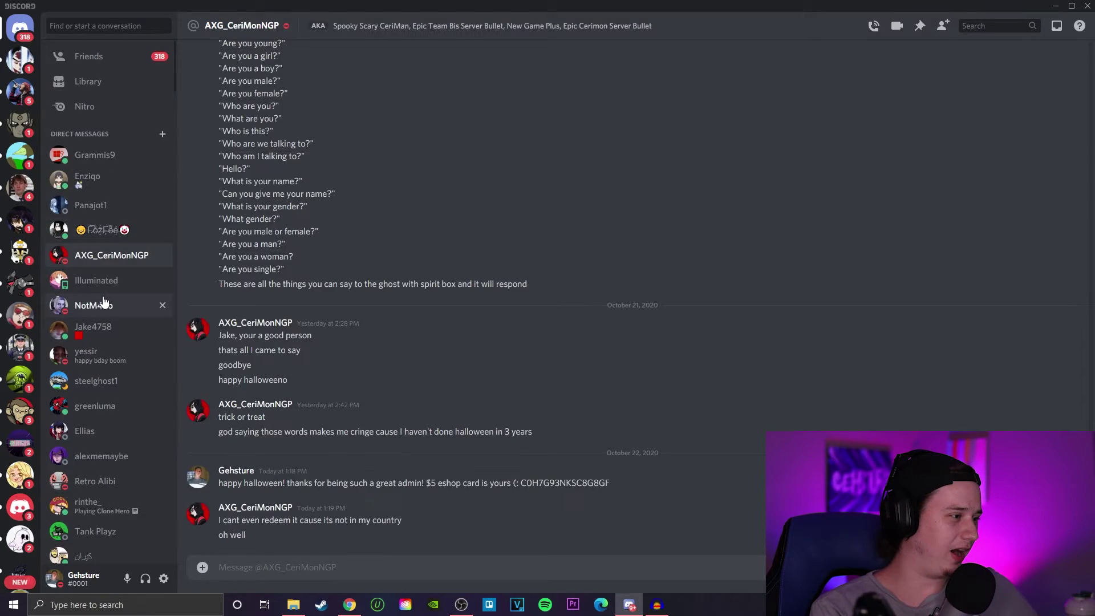
pyautogui.click(103, 306)
pyautogui.click(103, 354)
pyautogui.click(94, 382)
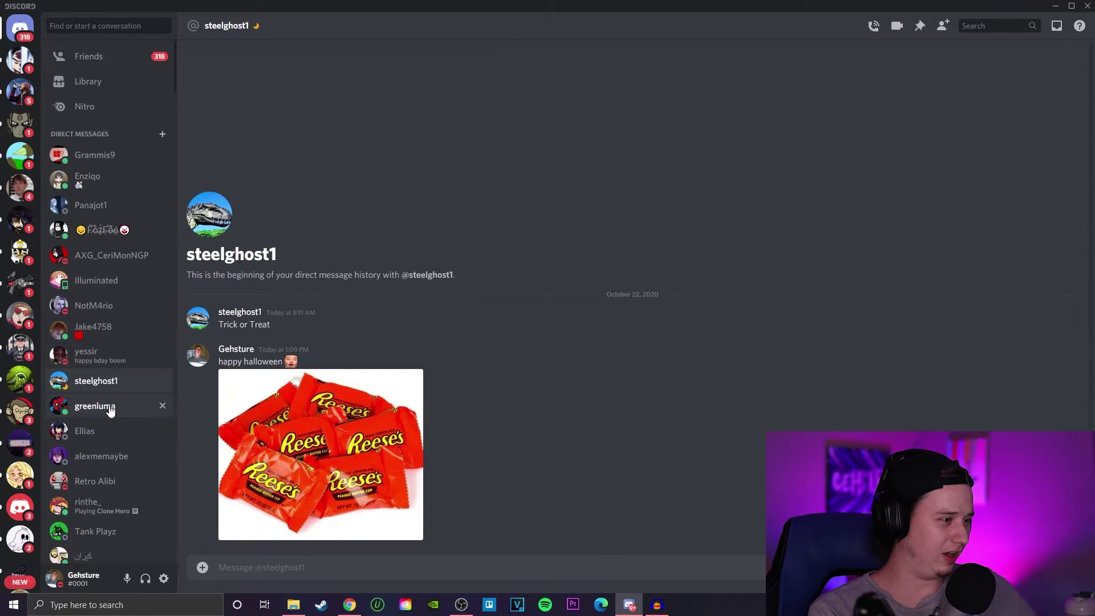
pyautogui.click(95, 406)
pyautogui.click(102, 456)
pyautogui.click(95, 406)
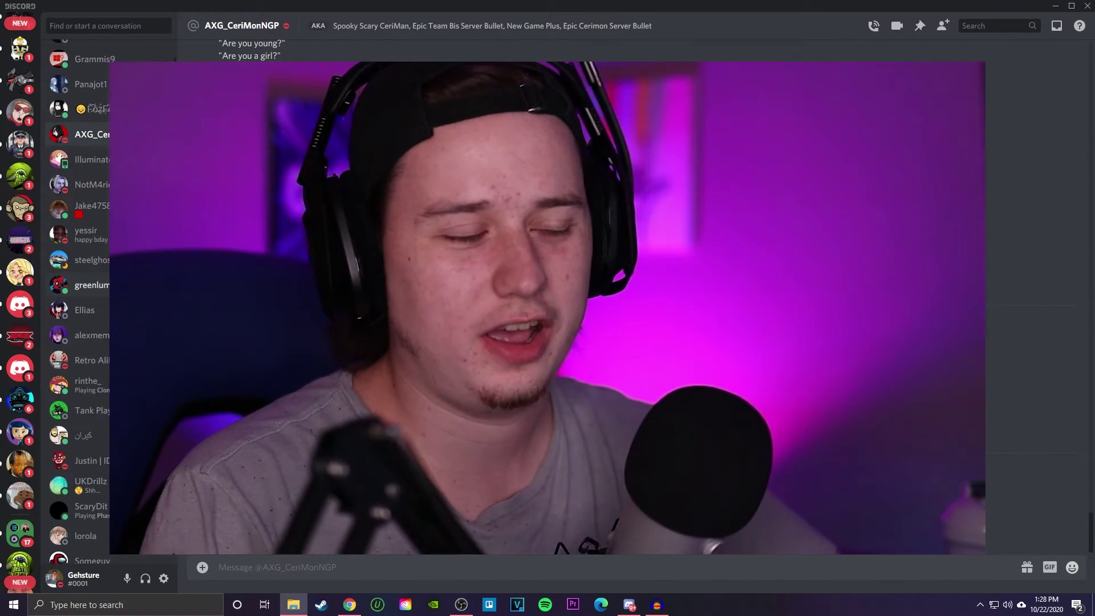
pyautogui.scroll(-1, 86, 299)
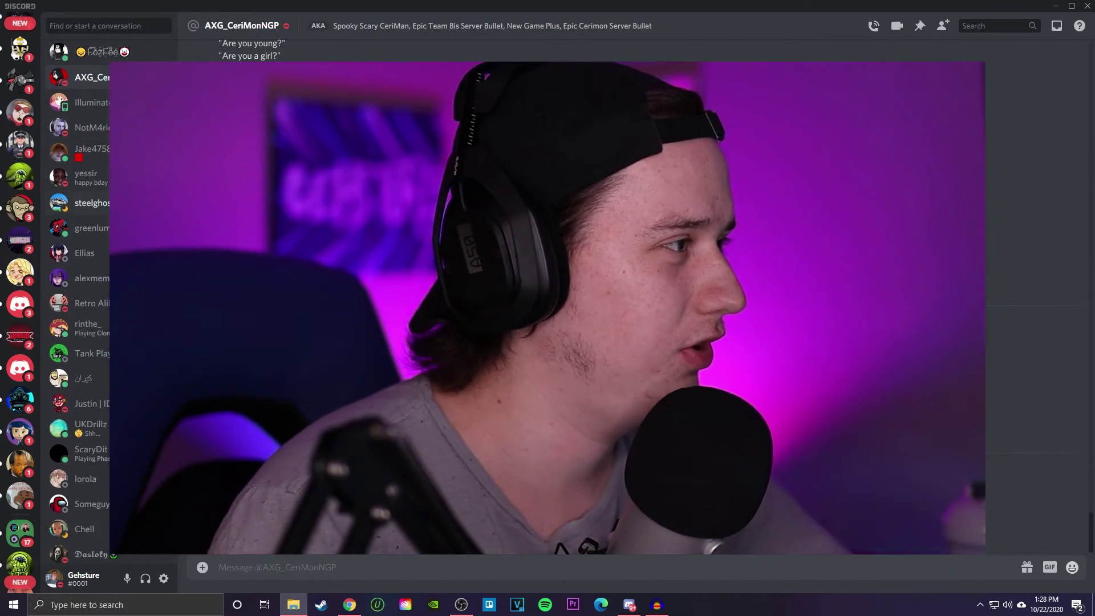
pyautogui.click(85, 177)
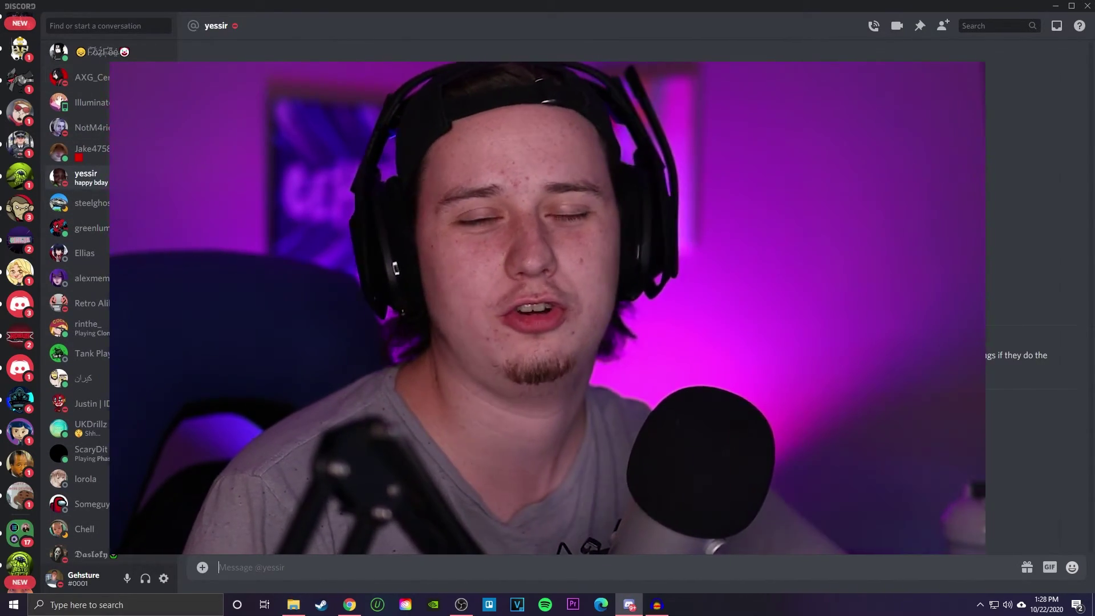
pyautogui.hotkey('alt', 'Down')
pyautogui.hotkey('alt', 'Down')
pyautogui.hotkey('alt', 'Down')
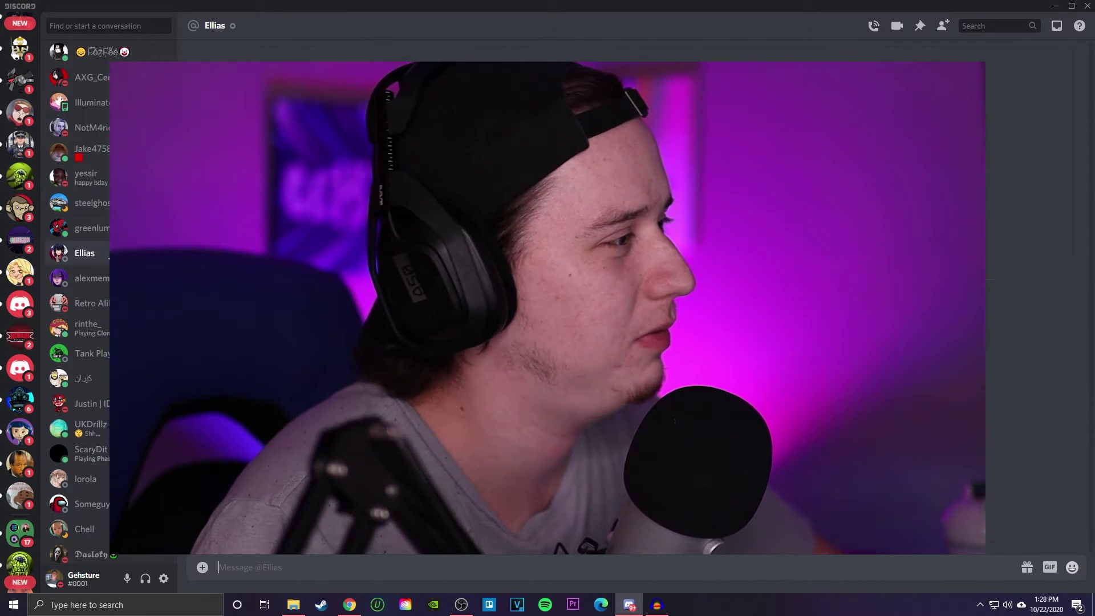
pyautogui.hotkey('alt', 'Down')
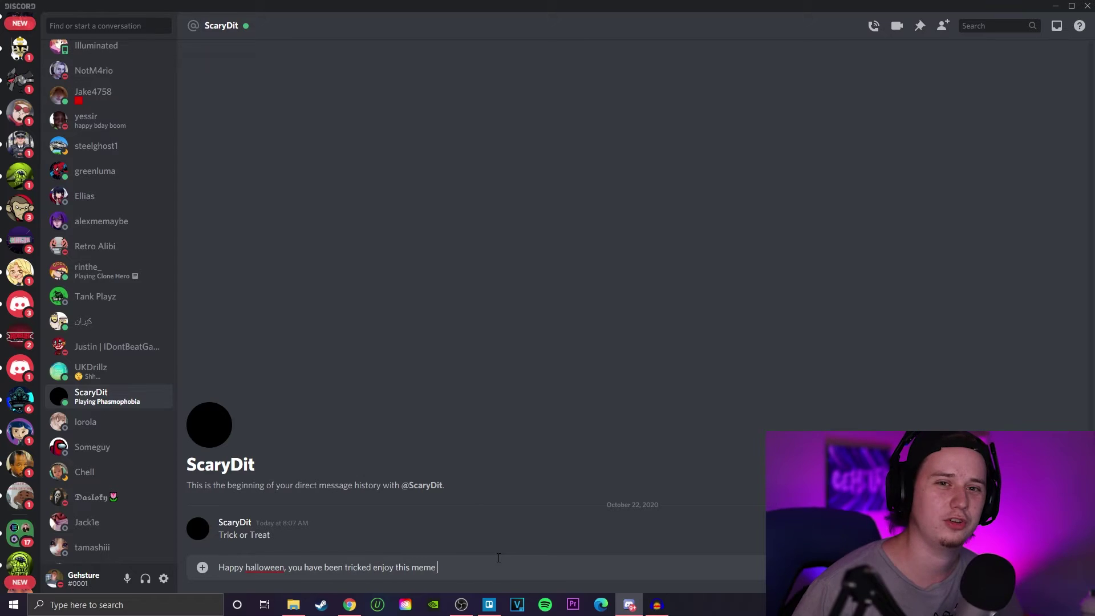
pyautogui.scroll(3, 99, 310)
pyautogui.click(94, 311)
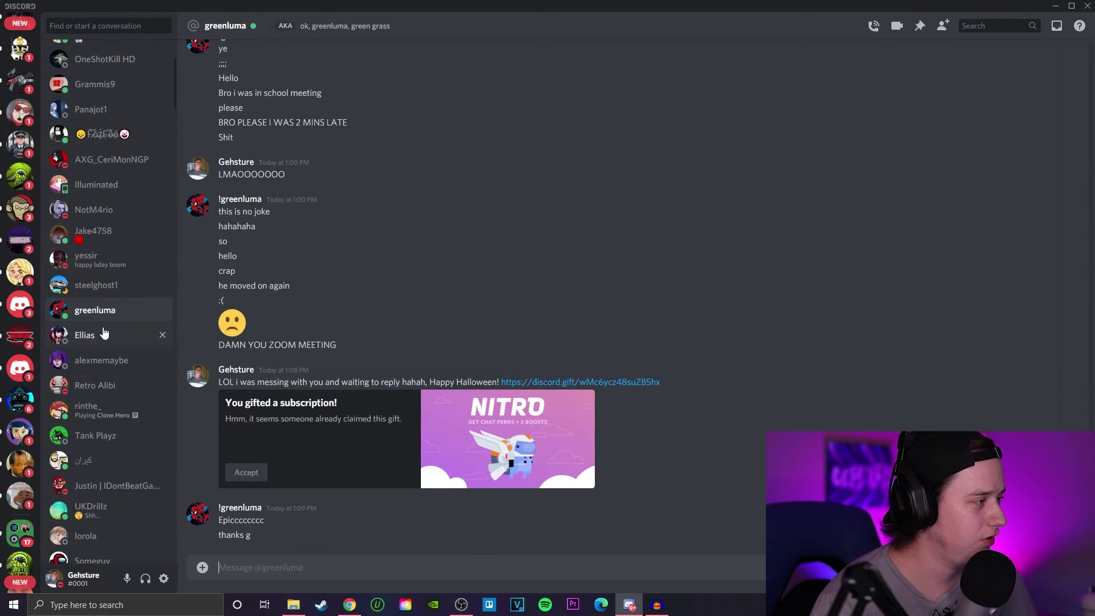
pyautogui.scroll(-1, 102, 331)
pyautogui.scroll(-1, 100, 382)
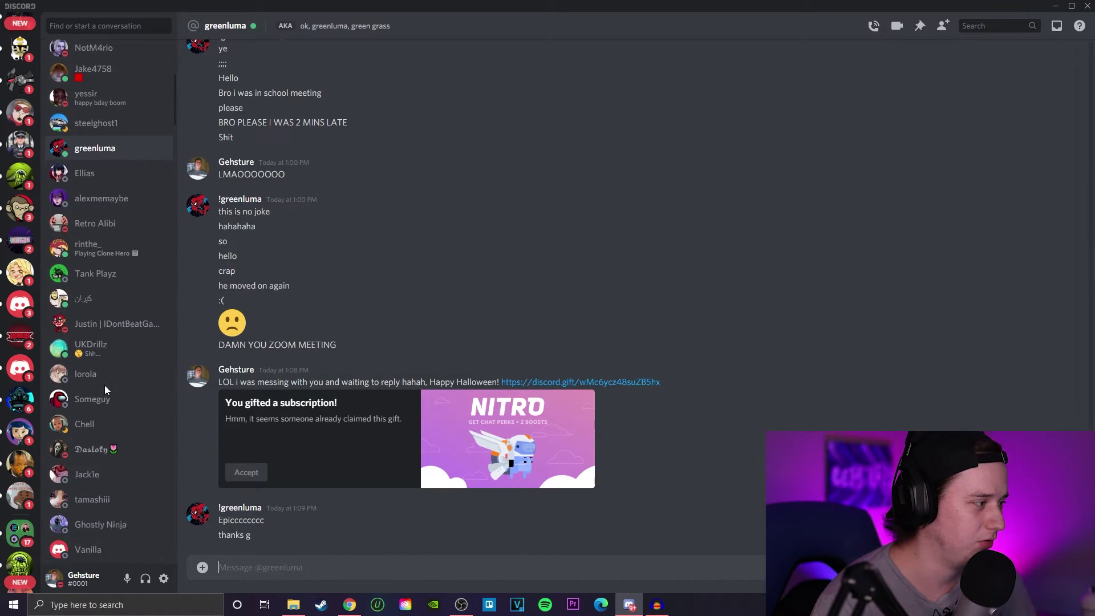
pyautogui.scroll(-1, 103, 384)
pyautogui.click(20, 47)
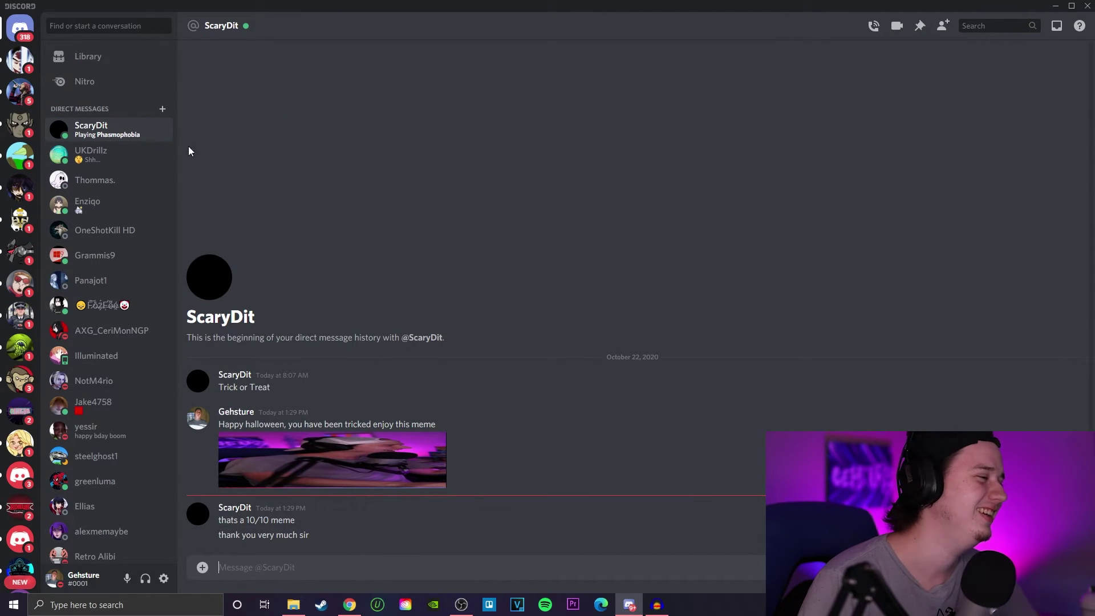
pyautogui.click(94, 152)
pyautogui.scroll(-1, 96, 224)
pyautogui.scroll(-1, 95, 219)
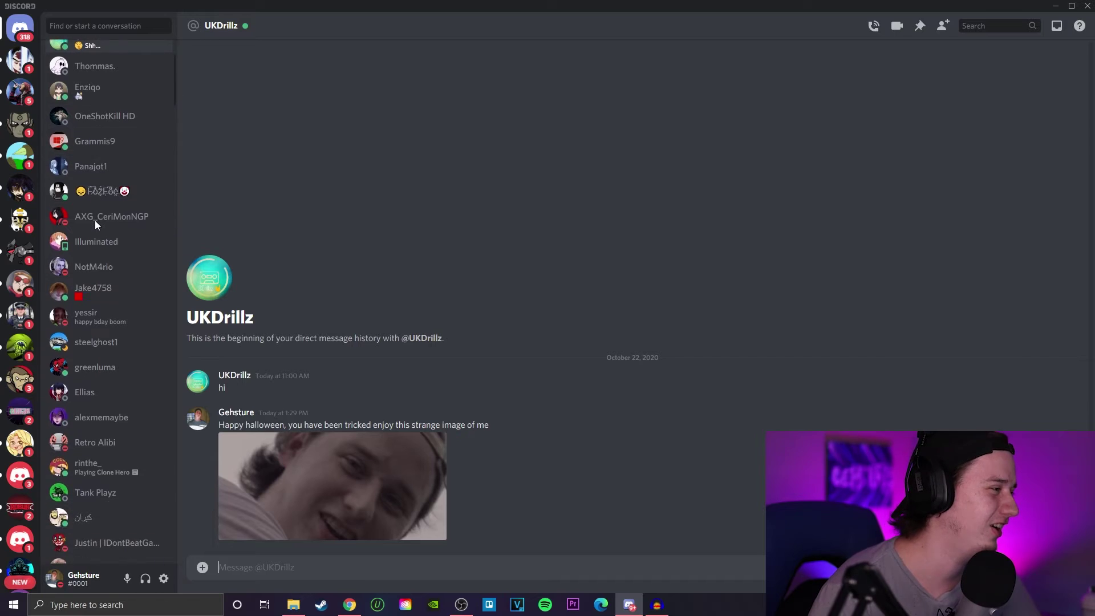
pyautogui.moveTo(712, 342); pyautogui.dragTo(713, 342)
pyautogui.click(1013, 248)
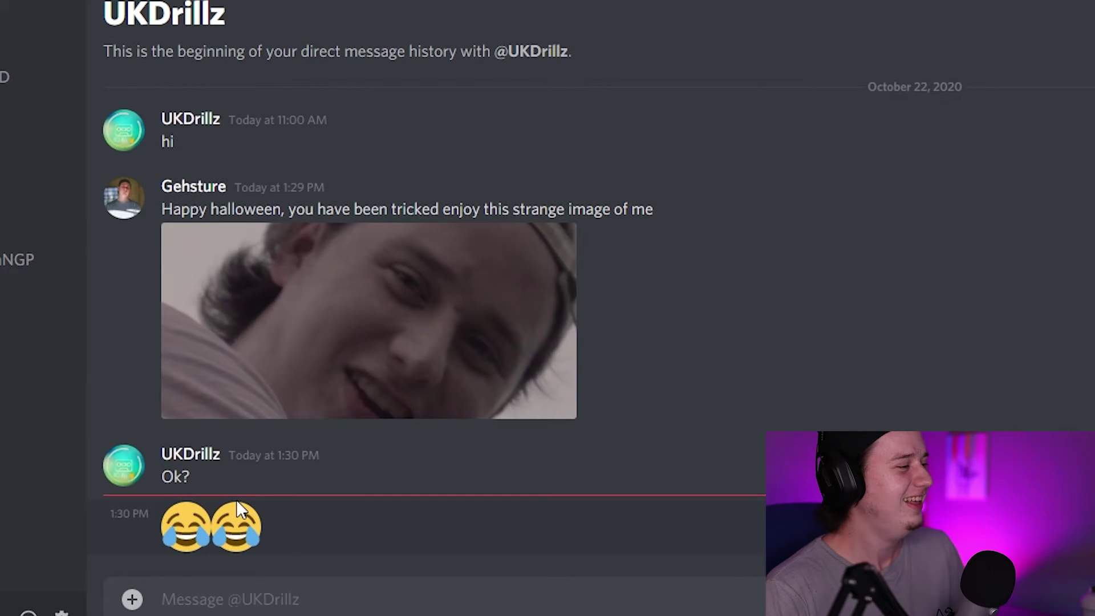
pyautogui.click(363, 505)
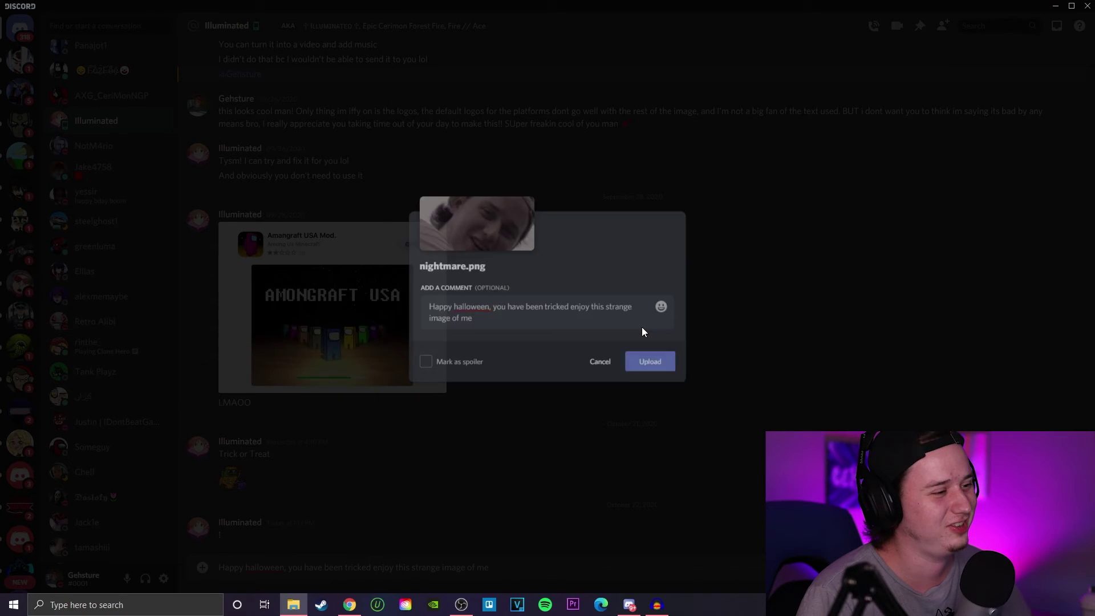
pyautogui.click(673, 372)
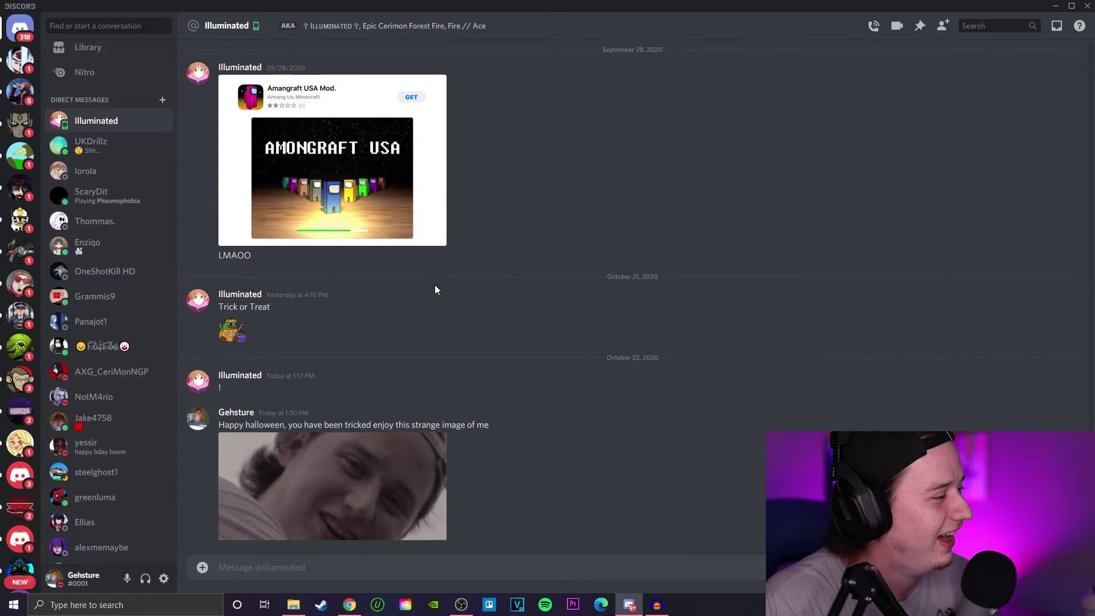
pyautogui.scroll(-2, 100, 200)
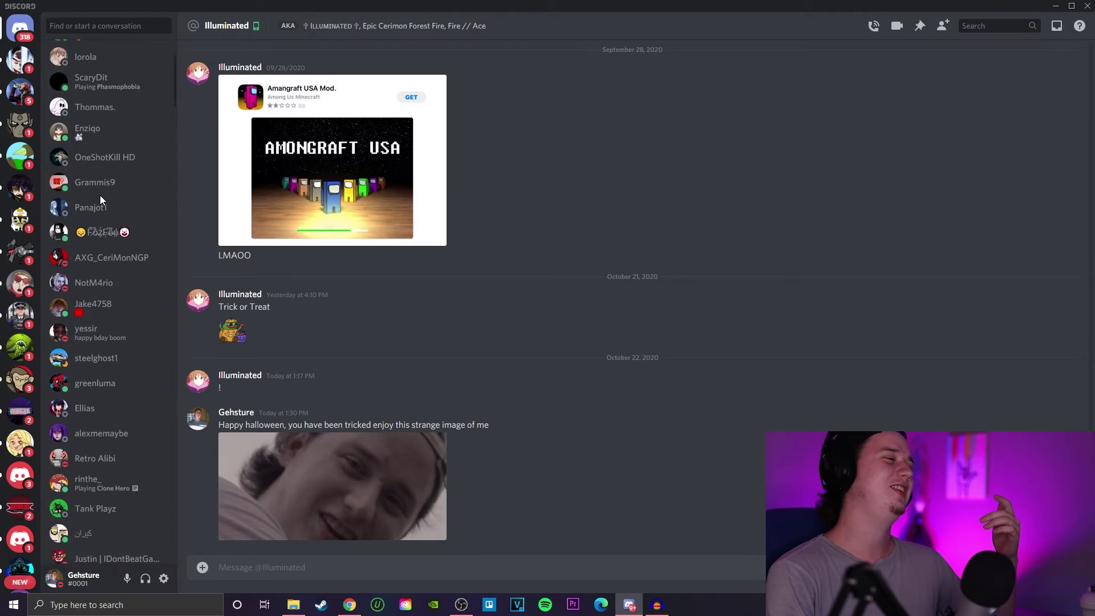
pyautogui.scroll(-2, 100, 200)
pyautogui.scroll(-2, 100, 195)
pyautogui.scroll(-2, 99, 226)
pyautogui.scroll(-2, 98, 225)
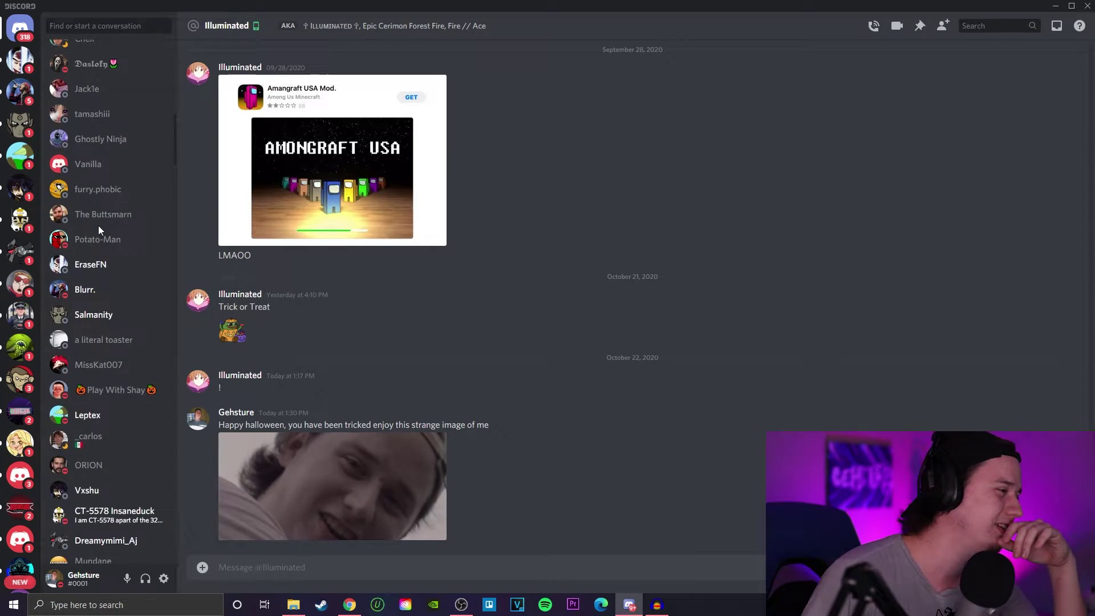
pyautogui.click(98, 226)
pyautogui.scroll(-2, 131, 331)
pyautogui.scroll(-3, 109, 371)
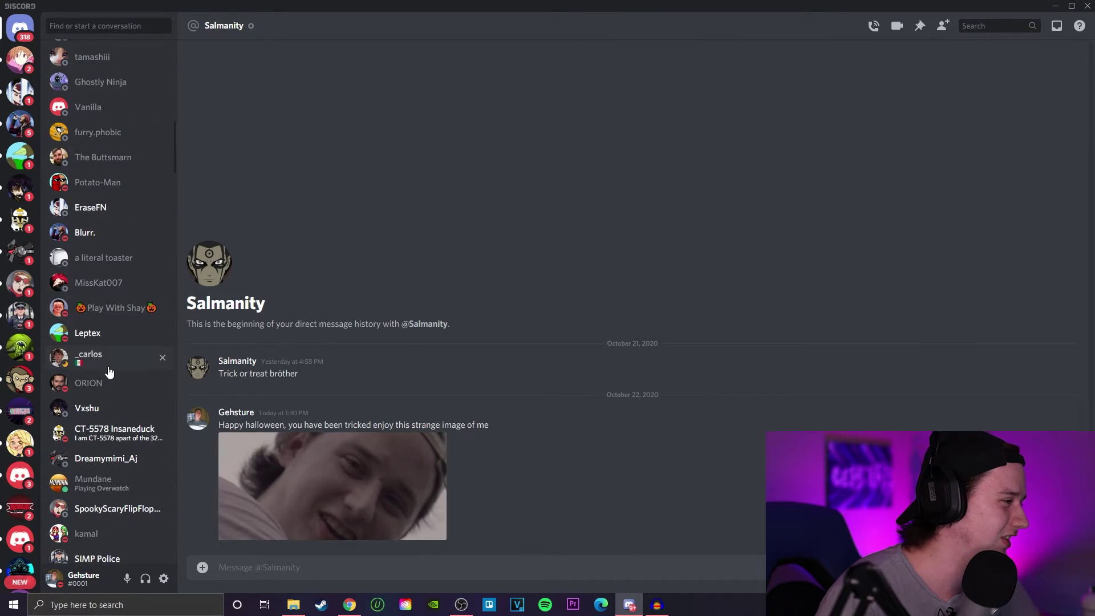
pyautogui.click(107, 336)
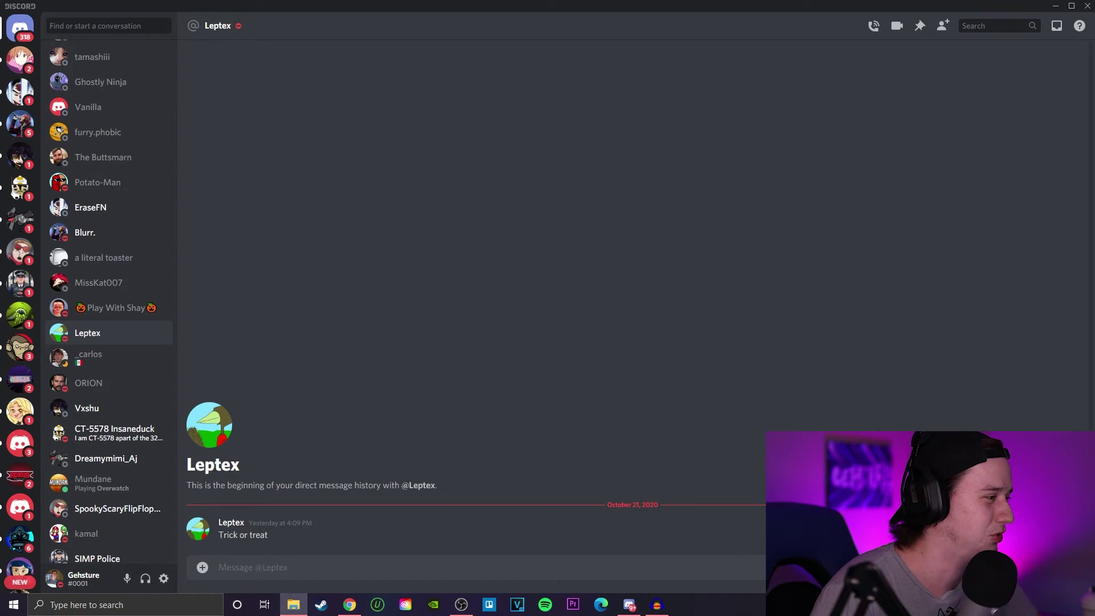
pyautogui.hotkey('ctrl', 'v')
pyautogui.press('Return')
pyautogui.scroll(-3, 107, 313)
pyautogui.click(108, 312)
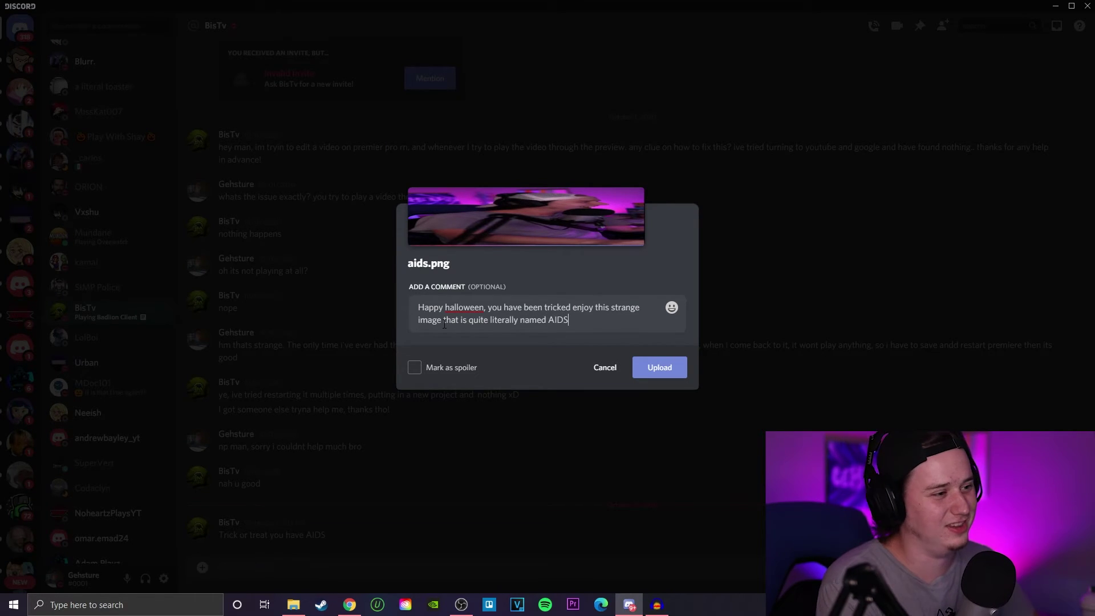
pyautogui.press('Return')
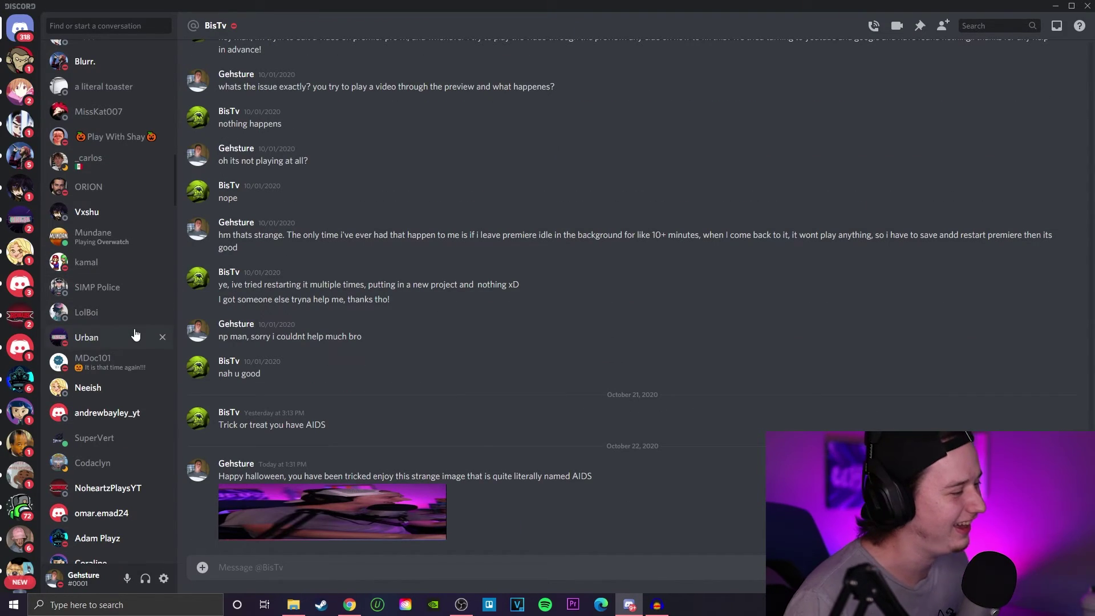
pyautogui.click(107, 362)
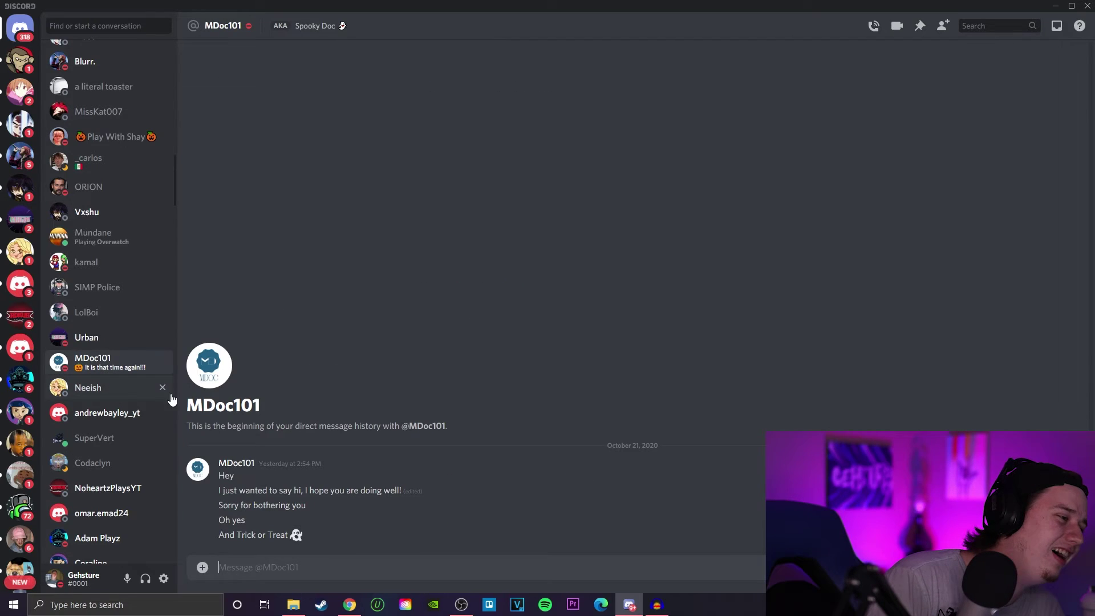
pyautogui.scroll(-3, 103, 342)
pyautogui.click(96, 335)
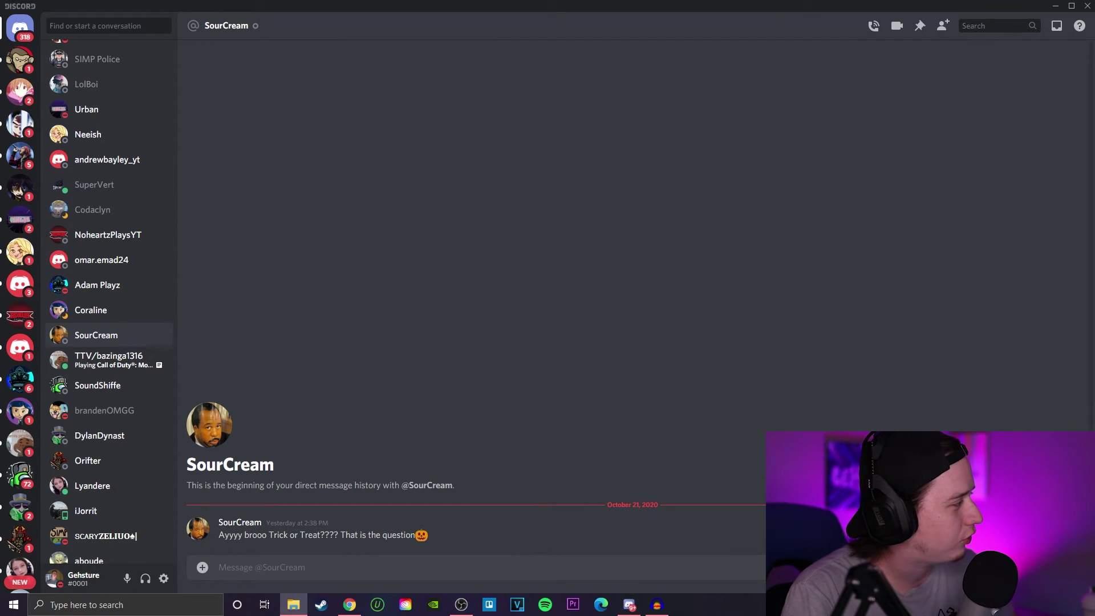
pyautogui.hotkey('ctrl', 'v')
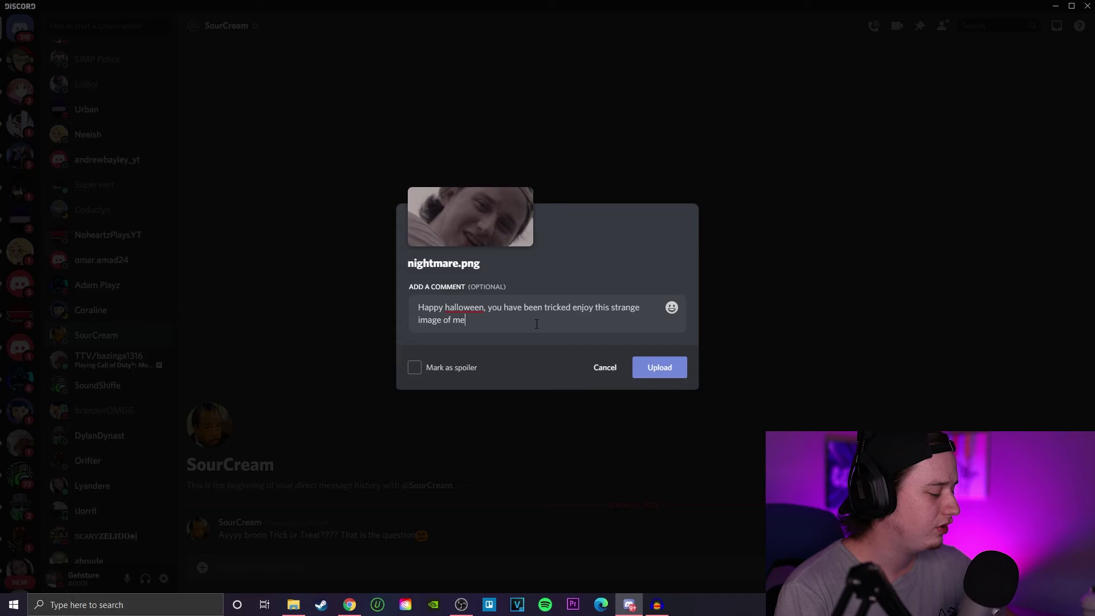
pyautogui.press('Return')
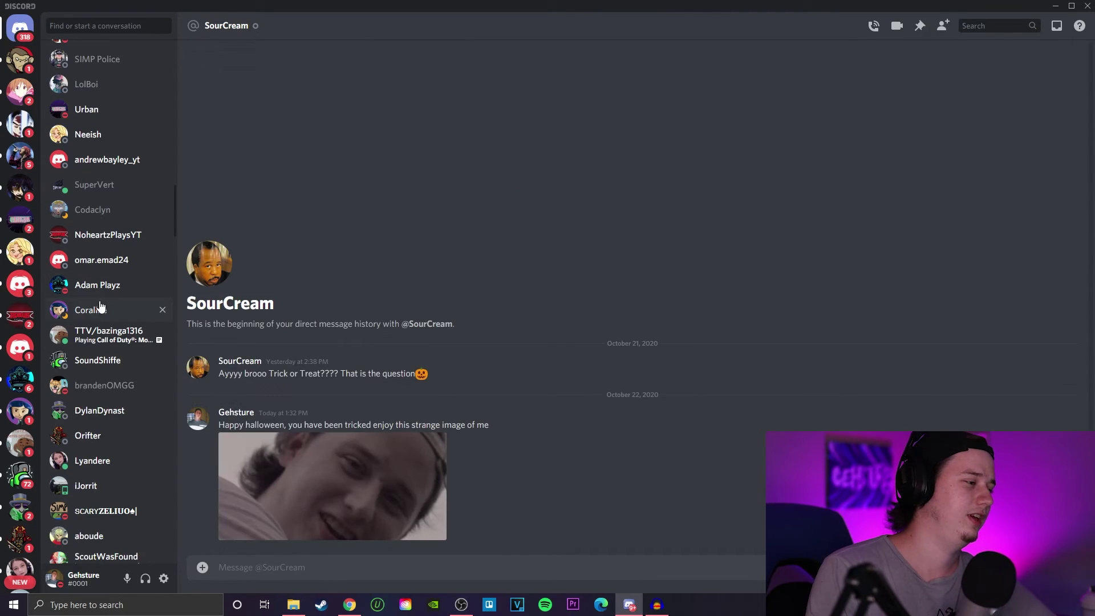
pyautogui.scroll(5, 116, 315)
pyautogui.scroll(3, 116, 314)
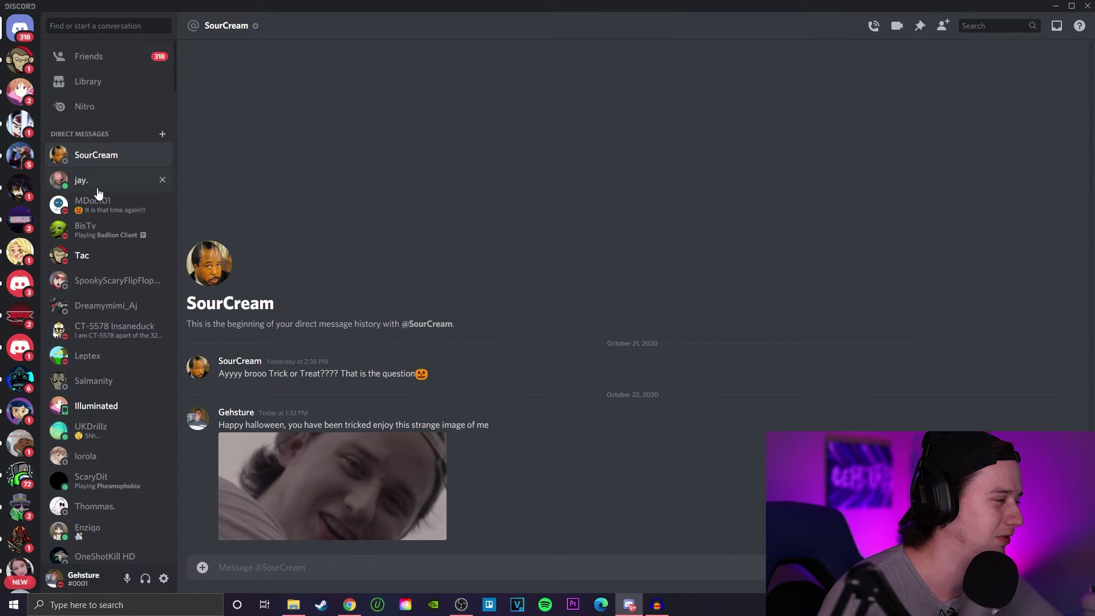
# - Open the Tac DM, then the Illuminated DM
pyautogui.click(20, 60)
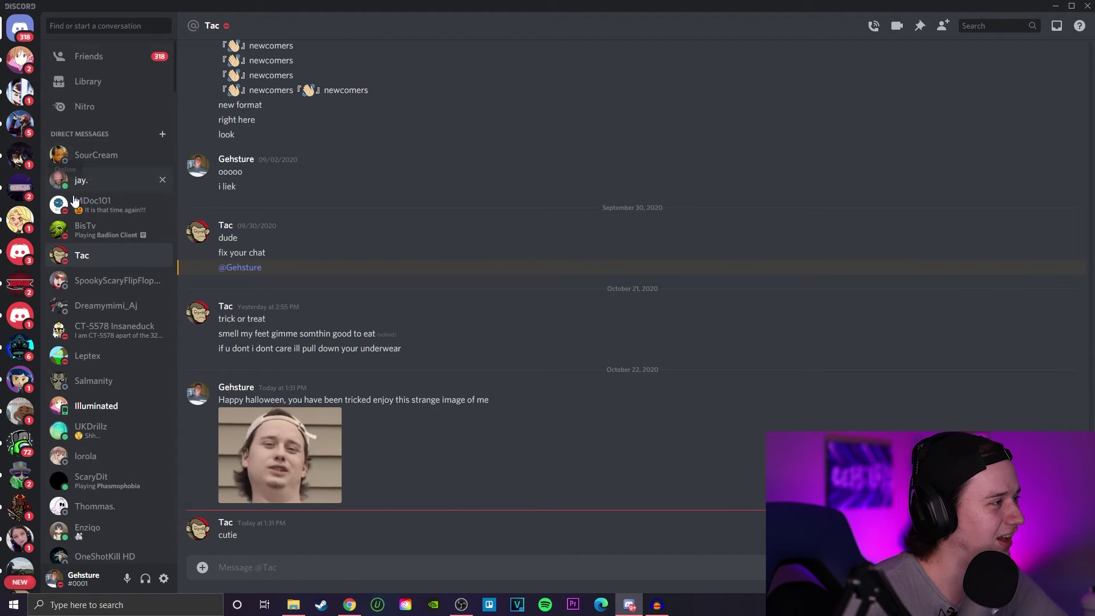
pyautogui.click(96, 406)
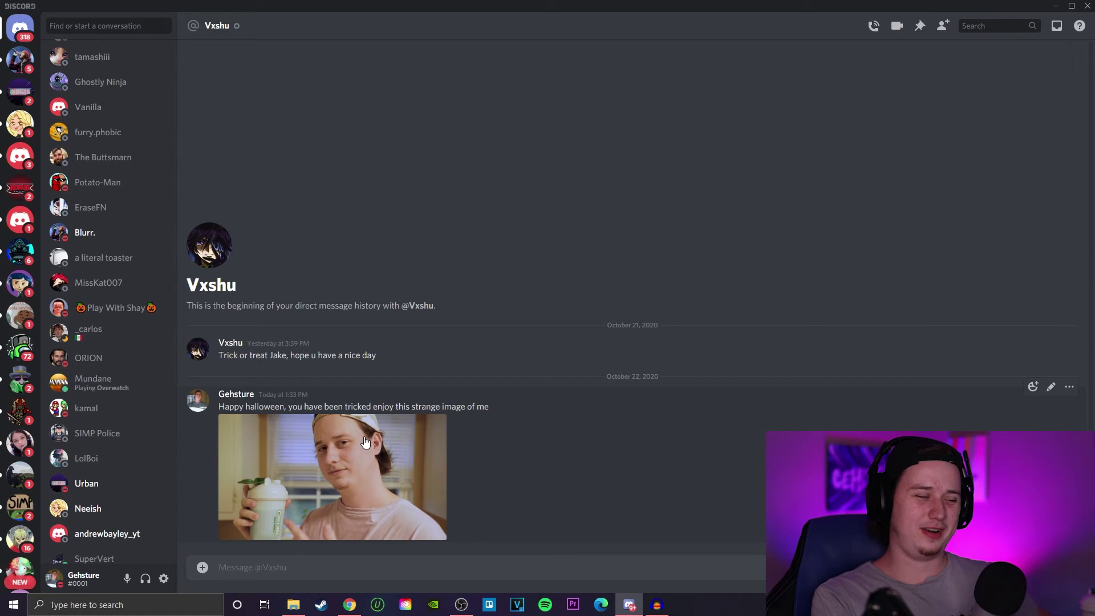
pyautogui.scroll(5, 120, 317)
pyautogui.scroll(-2, 98, 343)
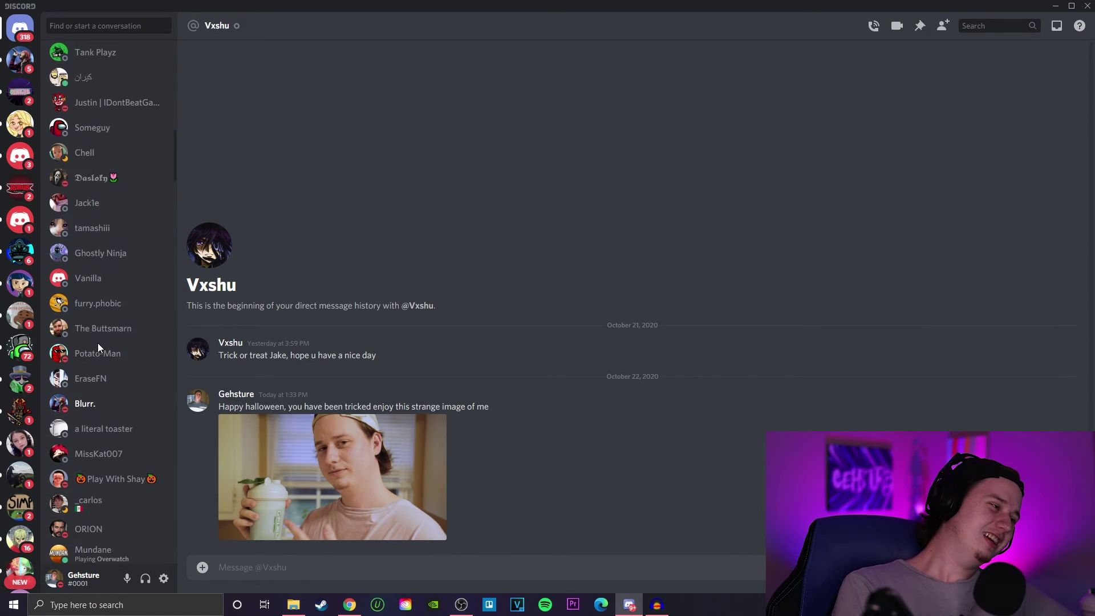
pyautogui.scroll(-3, 97, 355)
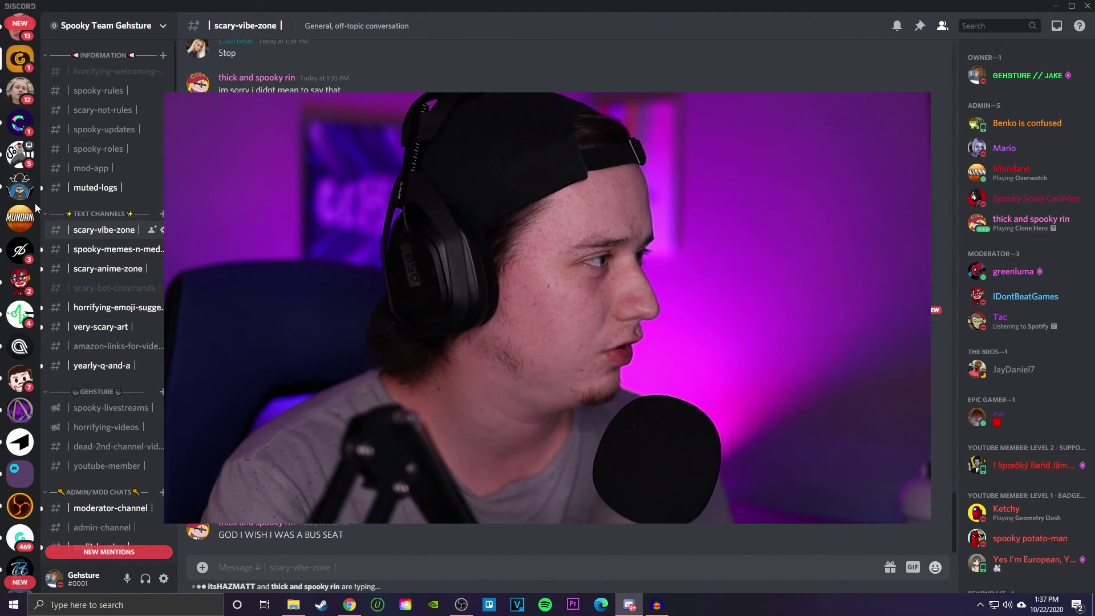
pyautogui.scroll(3, 20, 205)
pyautogui.scroll(3, 20, 206)
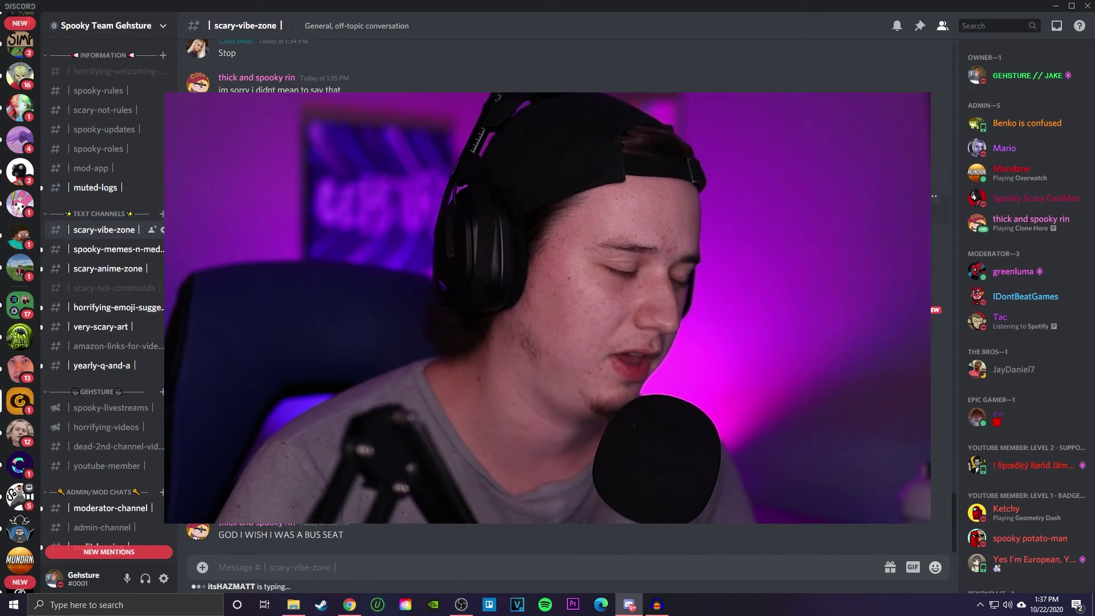